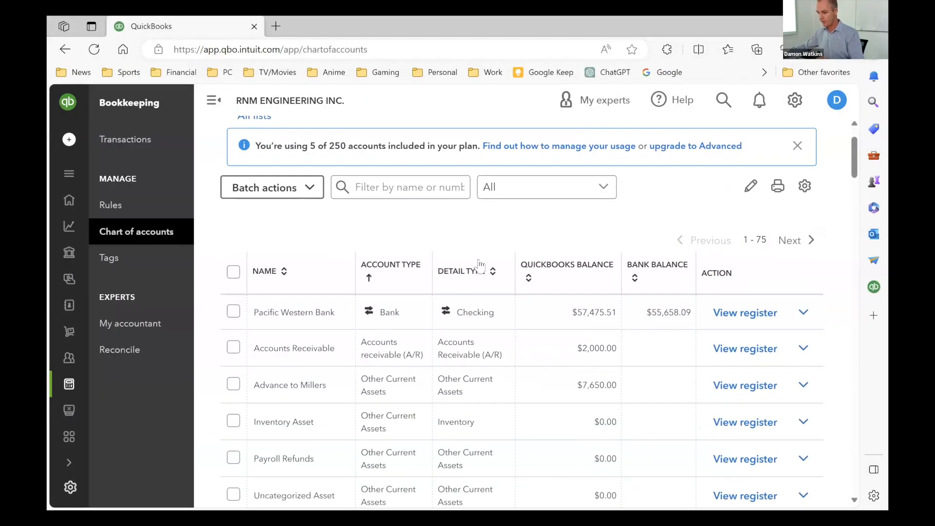
- Review the chart of accounts from assets and liabilities through income and expenses, checking account types, detail types and balances
scroll(480, 266, up, 1)
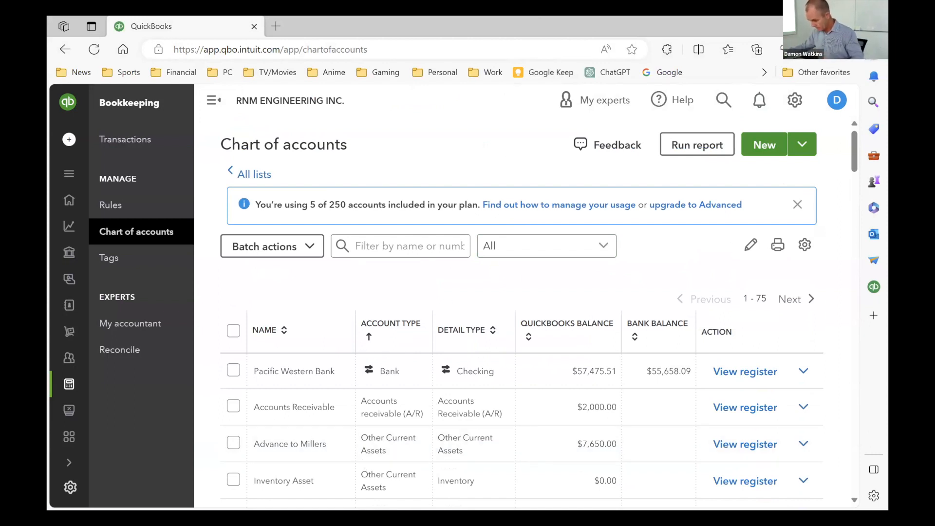
scroll(509, 341, down, 3)
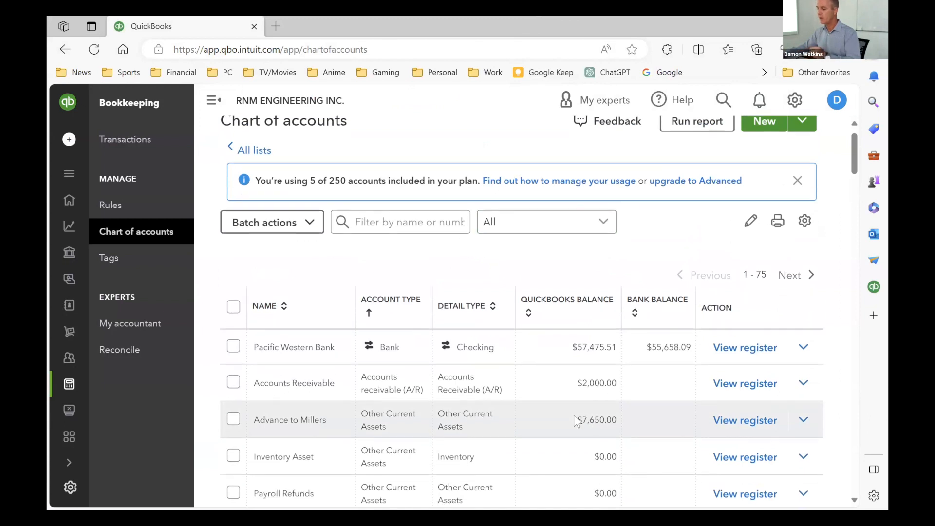
scroll(509, 335, up, 3)
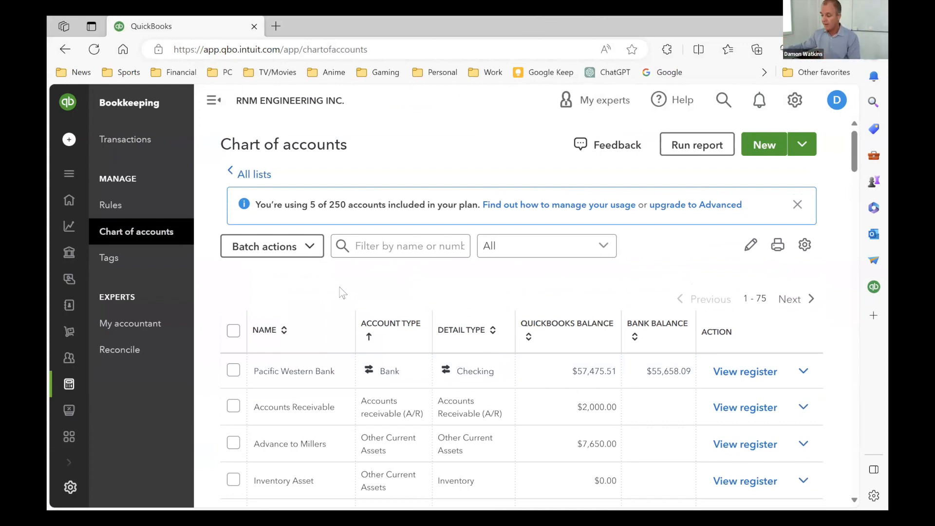
scroll(589, 299, down, 2)
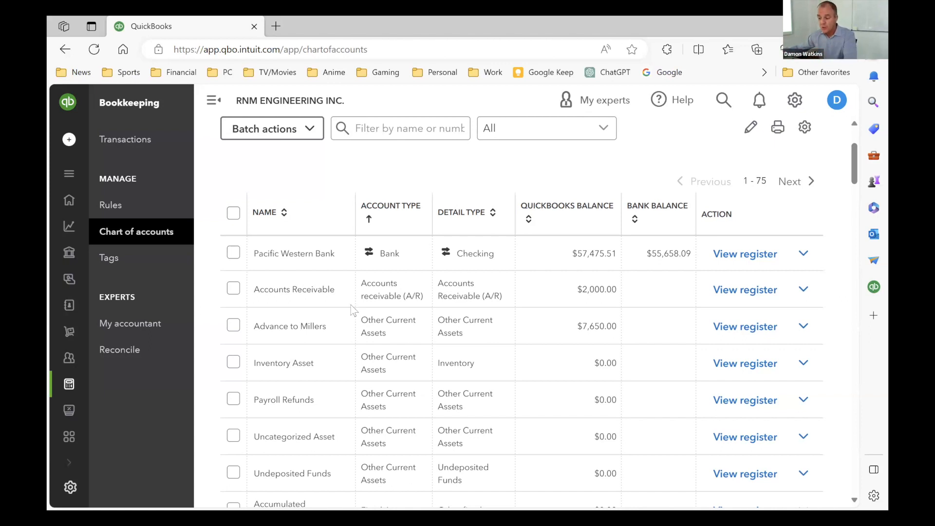
scroll(403, 275, down, 15)
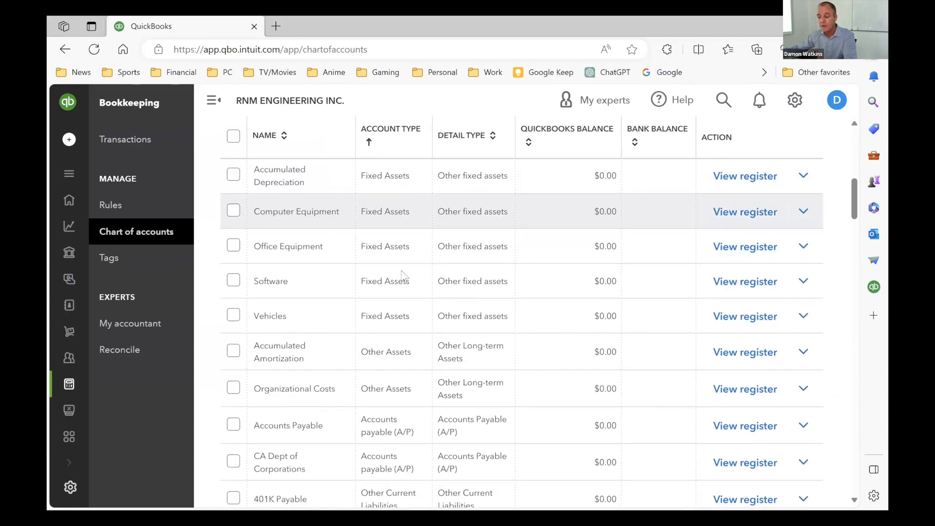
scroll(402, 285, down, 15)
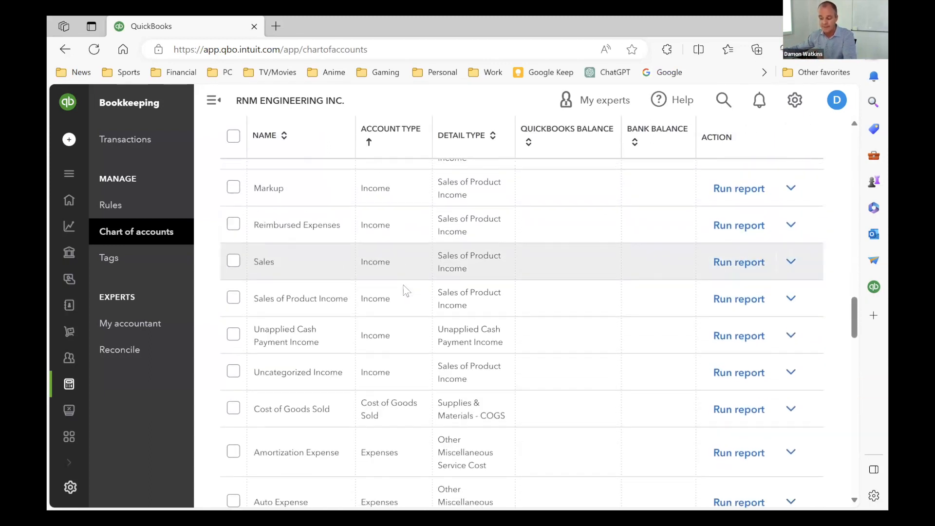
scroll(459, 310, down, 10)
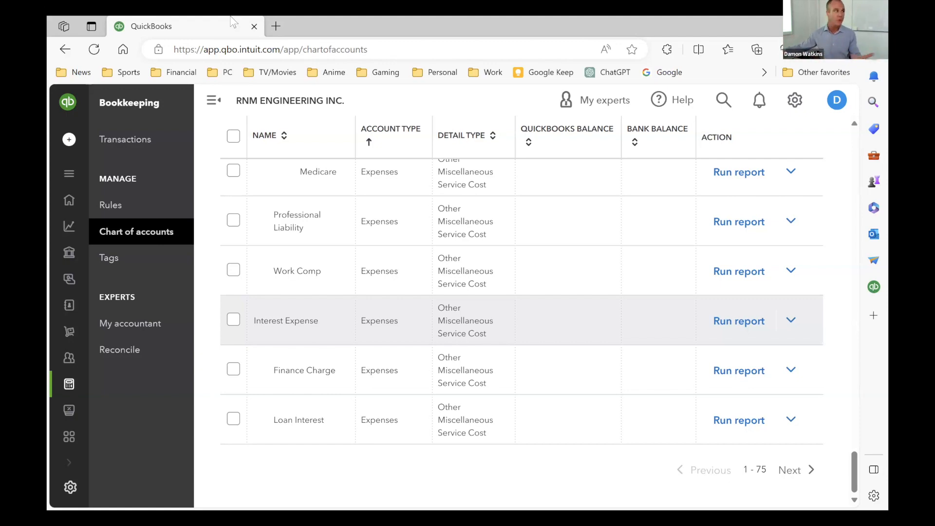
scroll(455, 177, up, 5)
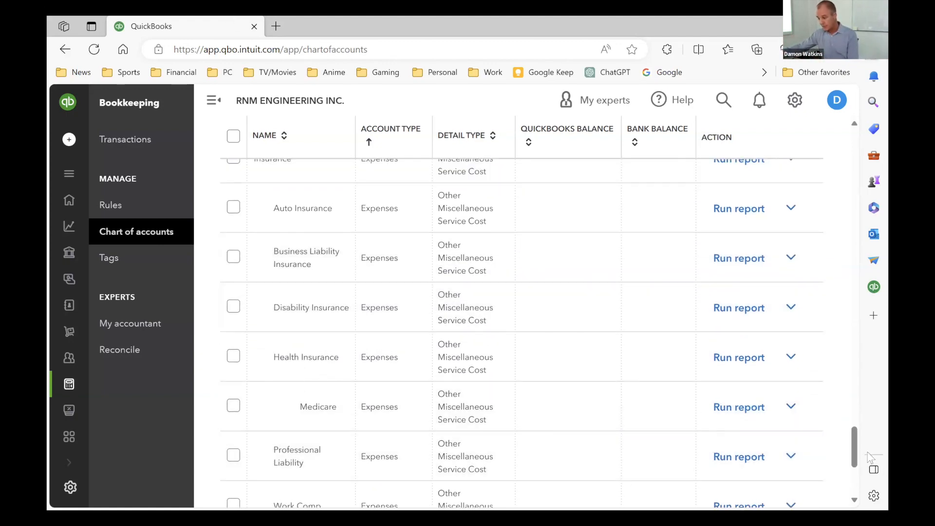
drag(853, 447, 852, 171)
scroll(340, 256, up, 4)
scroll(380, 269, down, 3)
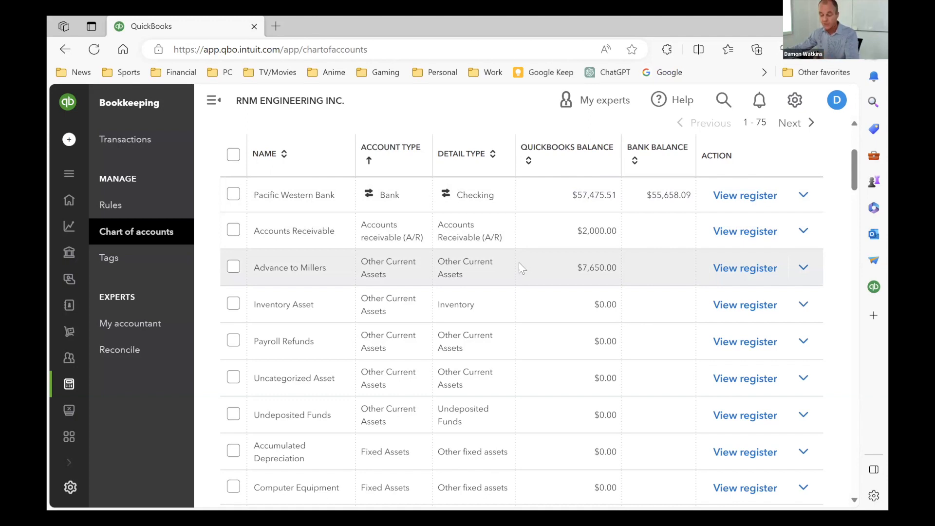
scroll(418, 317, down, 2)
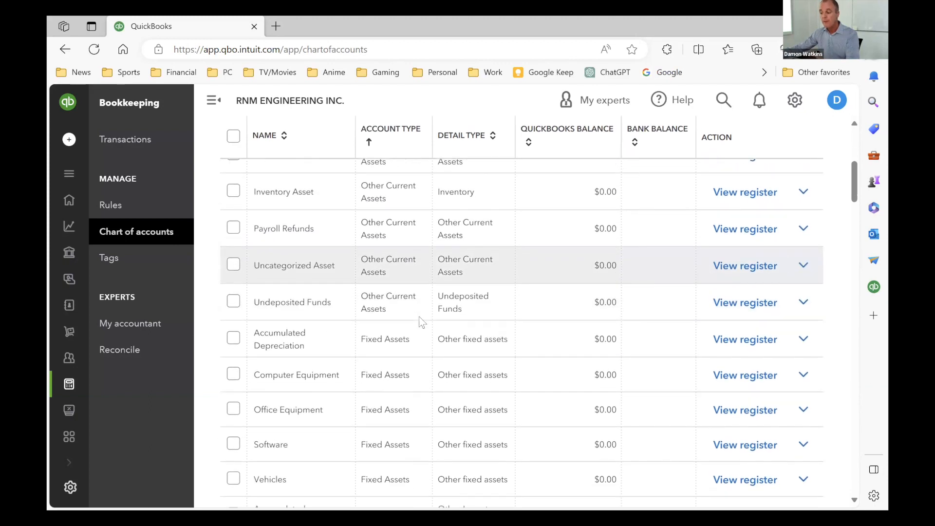
- Try to make the Accumulated Depreciation fixed asset account inactive
scroll(418, 319, down, 2)
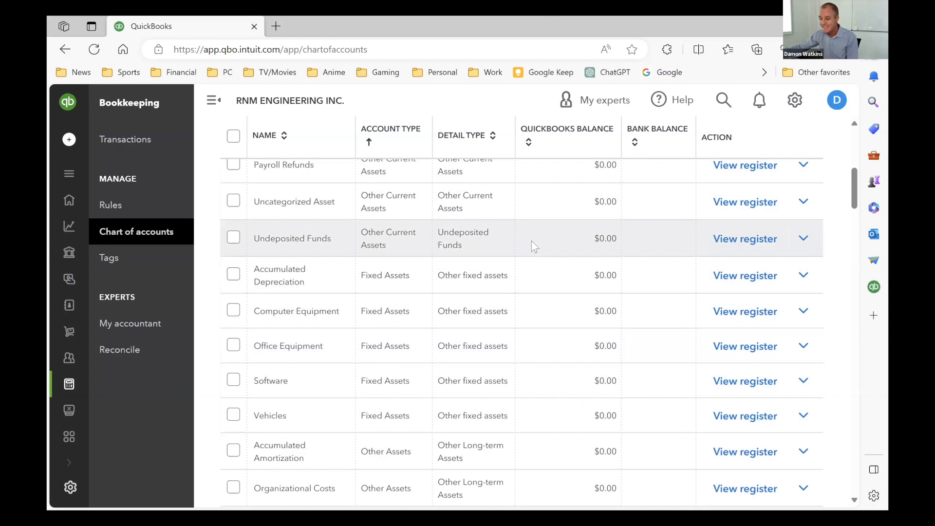
click(804, 276)
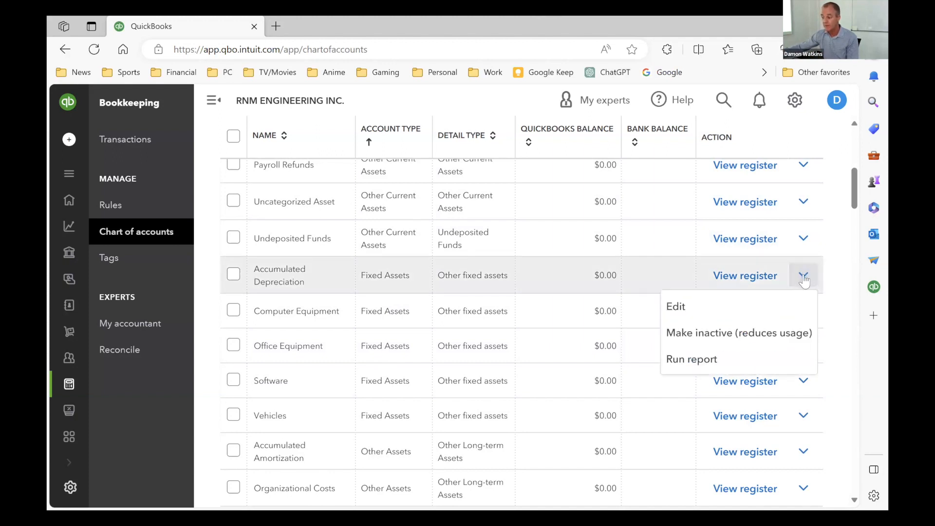
click(741, 335)
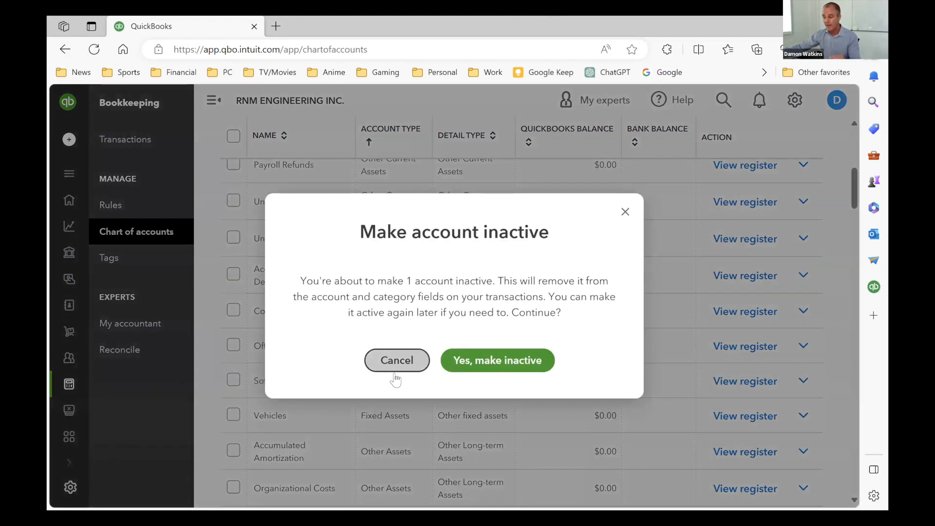
click(518, 365)
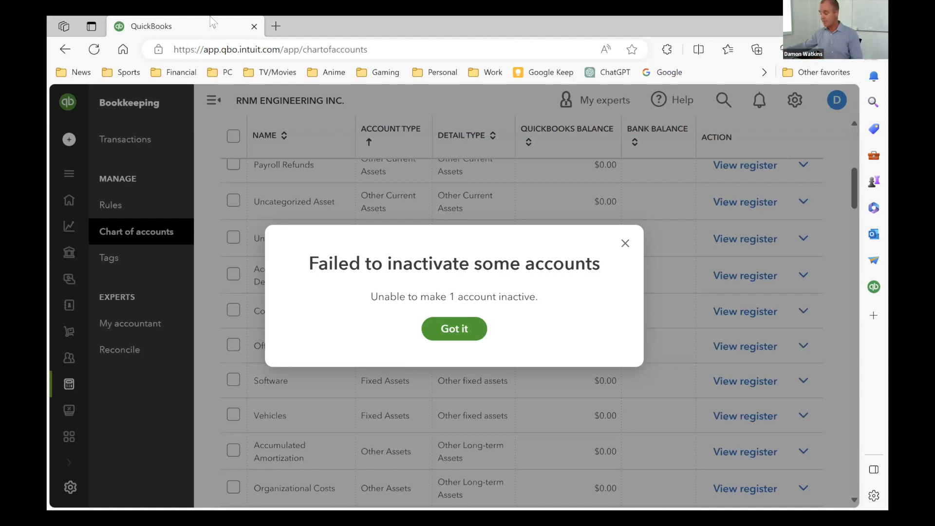
click(466, 332)
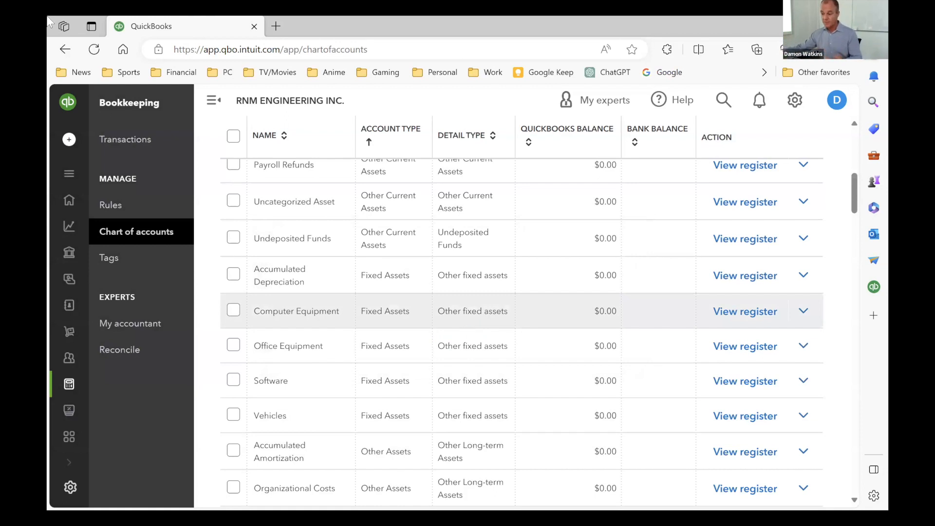
- Examine the account types available for a new account, then close the form without saving
scroll(331, 362, down, 5)
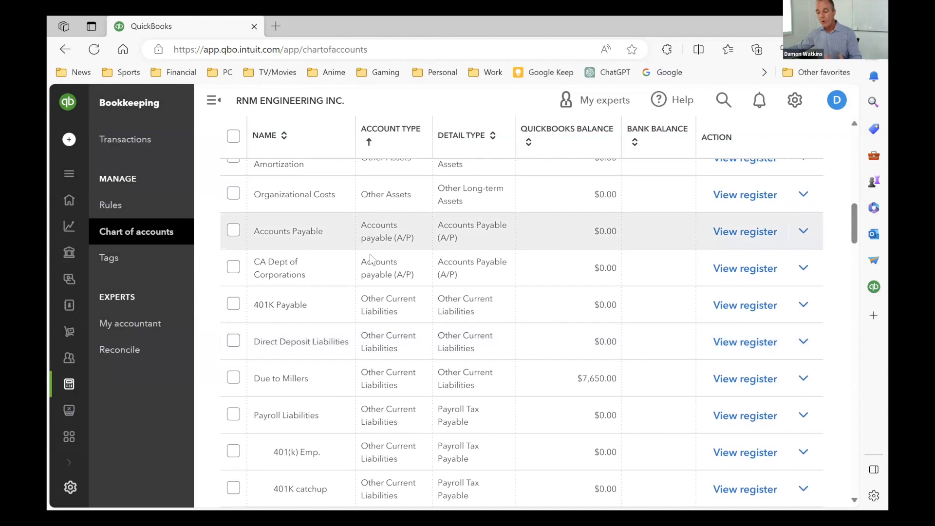
scroll(361, 289, down, 1)
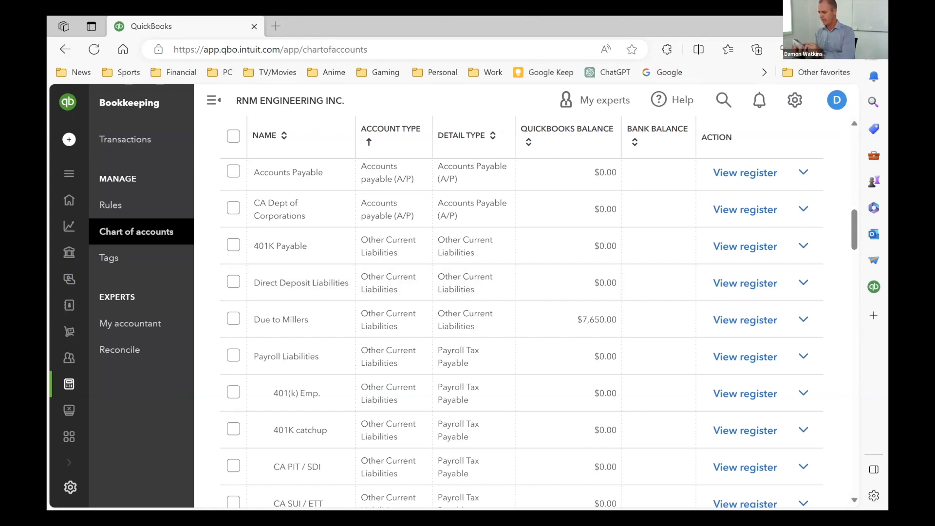
scroll(776, 179, up, 5)
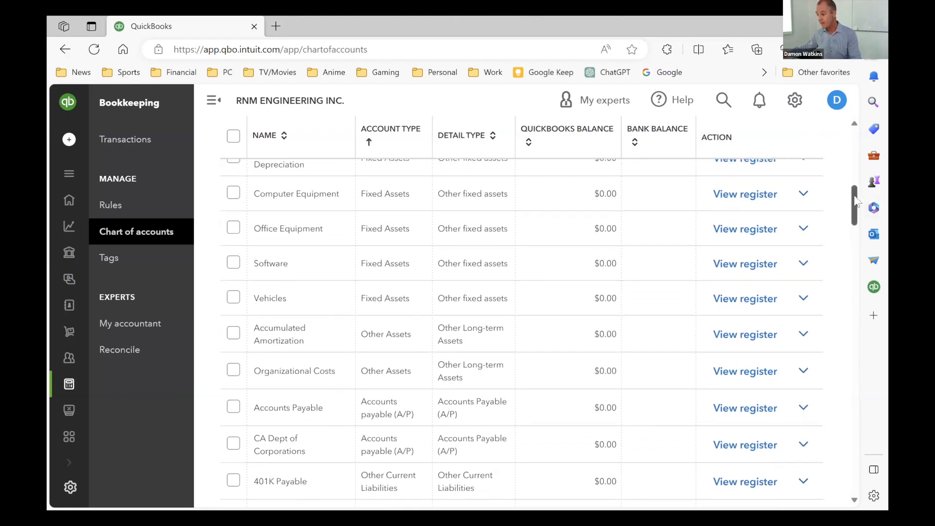
scroll(779, 155, up, 10)
click(756, 145)
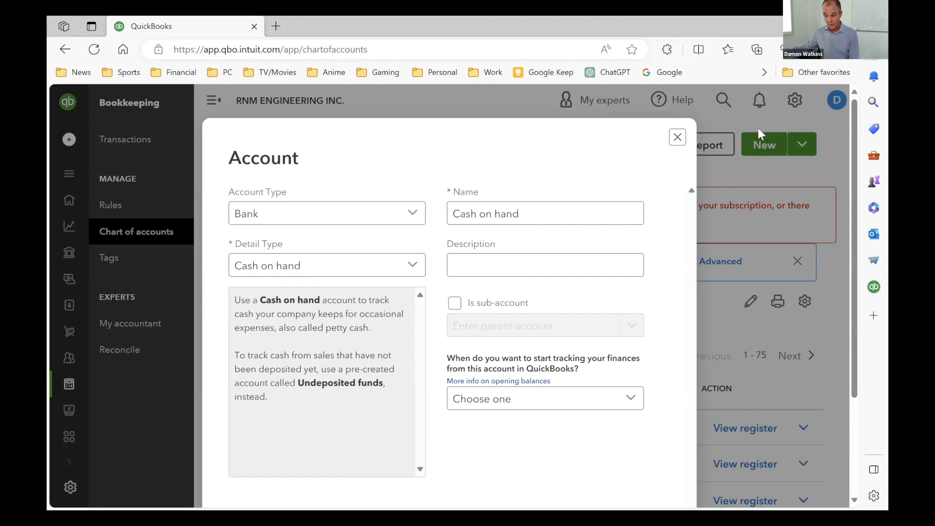
click(563, 205)
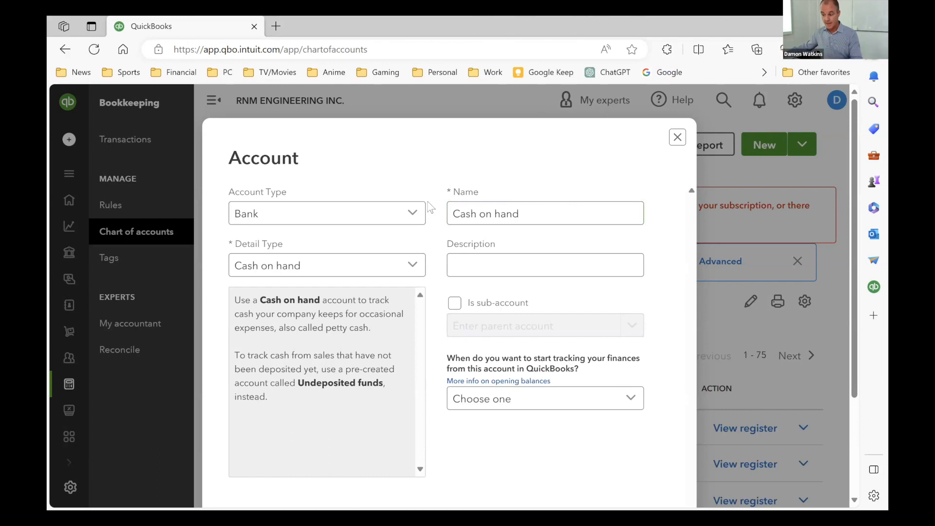
click(410, 210)
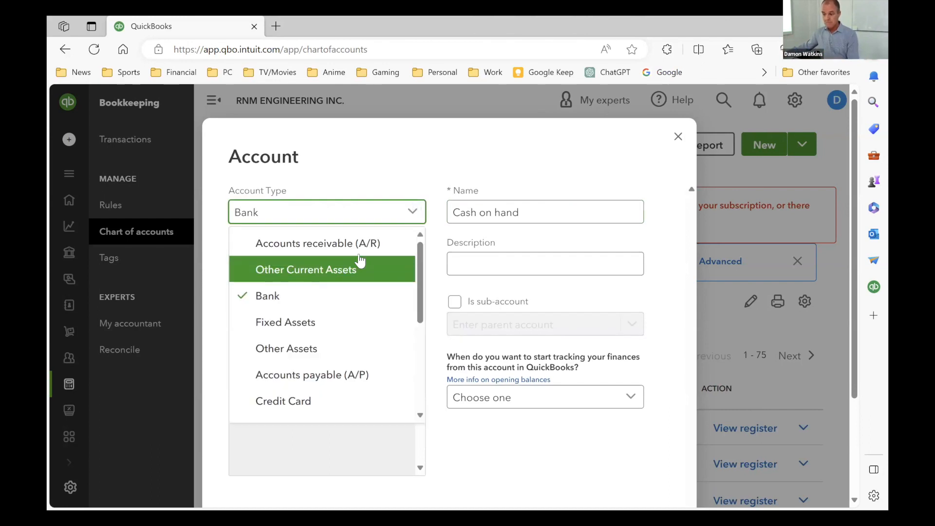
scroll(373, 314, down, 5)
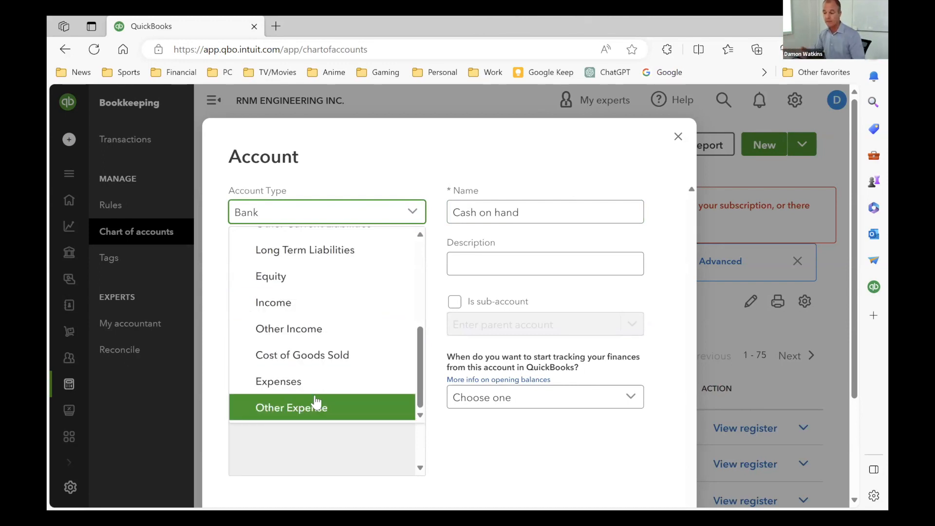
scroll(312, 292, up, 4)
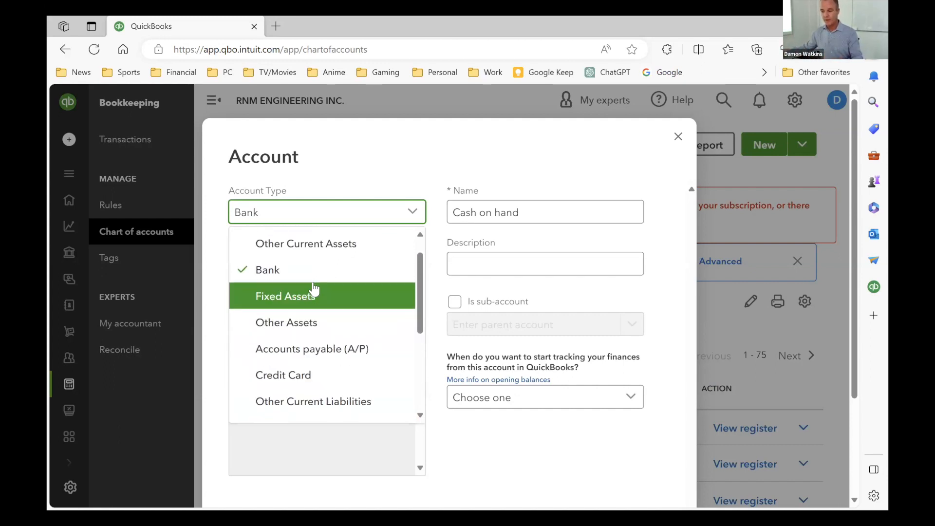
scroll(313, 286, up, 1)
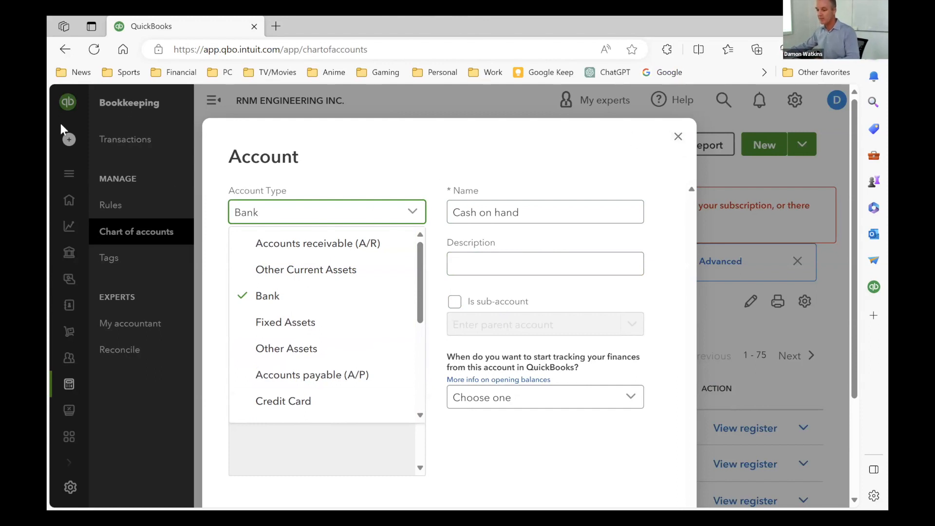
click(678, 136)
click(678, 136)
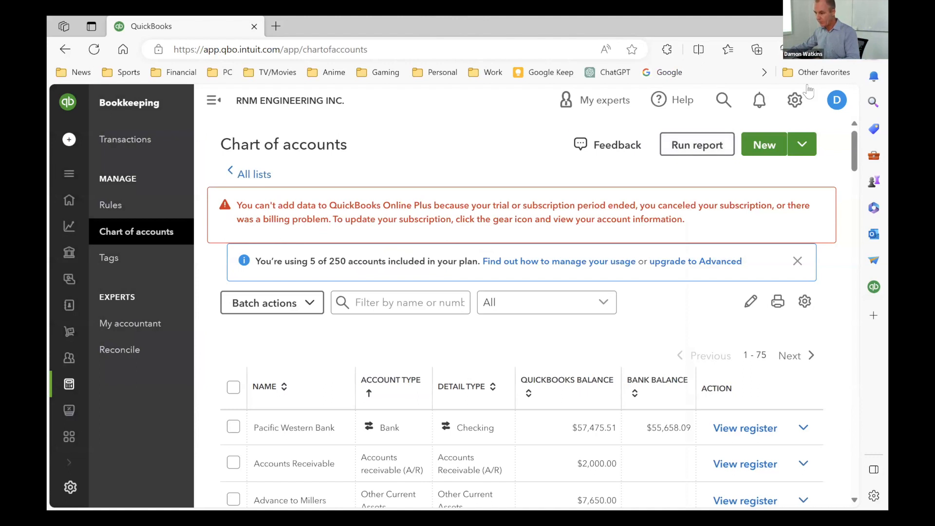
- Search the company for "chart", jump to Chart of Accounts from the results and look over its first accounts
click(719, 104)
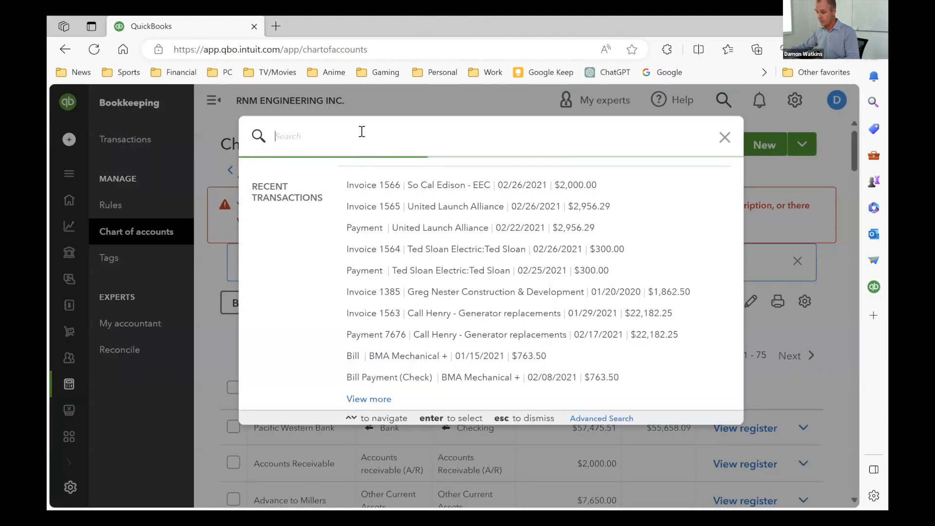
text(chart)
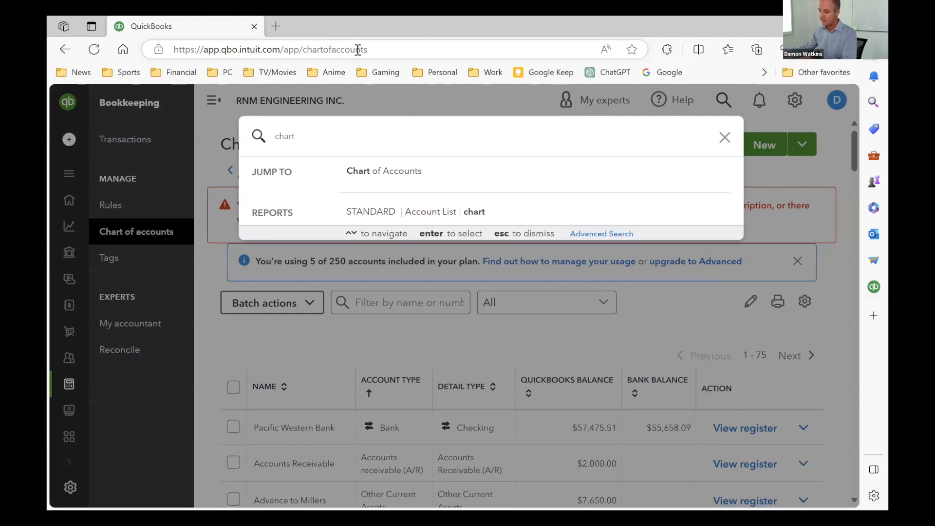
click(400, 174)
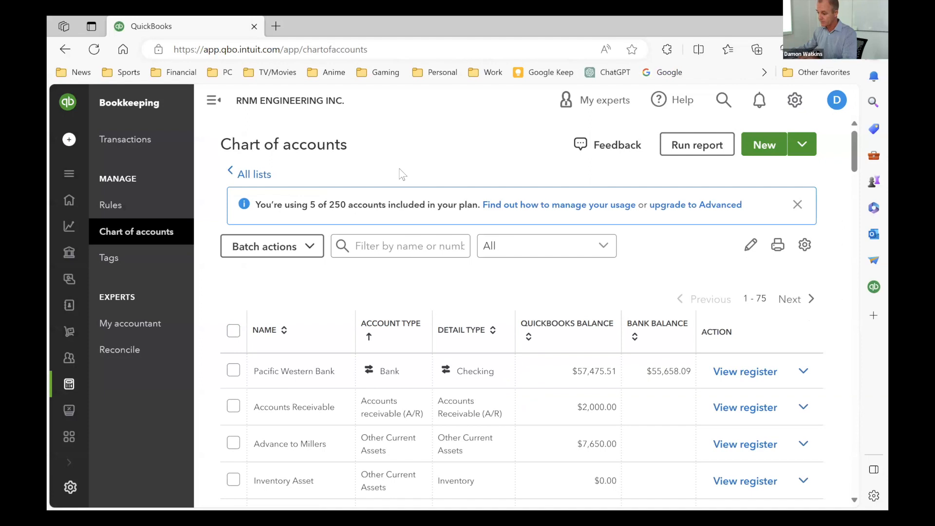
scroll(779, 224, down, 5)
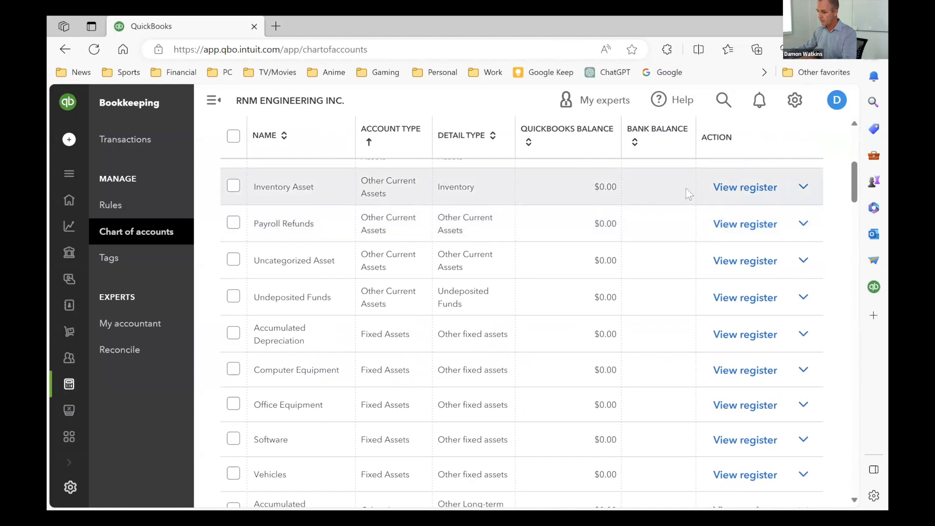
scroll(389, 175, up, 1)
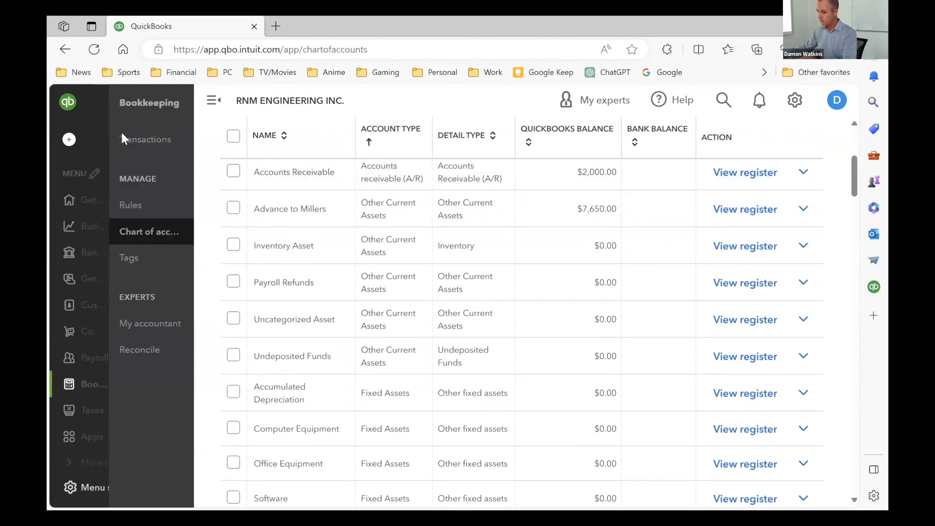
- Open the Business overview, then return to the chart of accounts through the Bookkeeping section
click(75, 302)
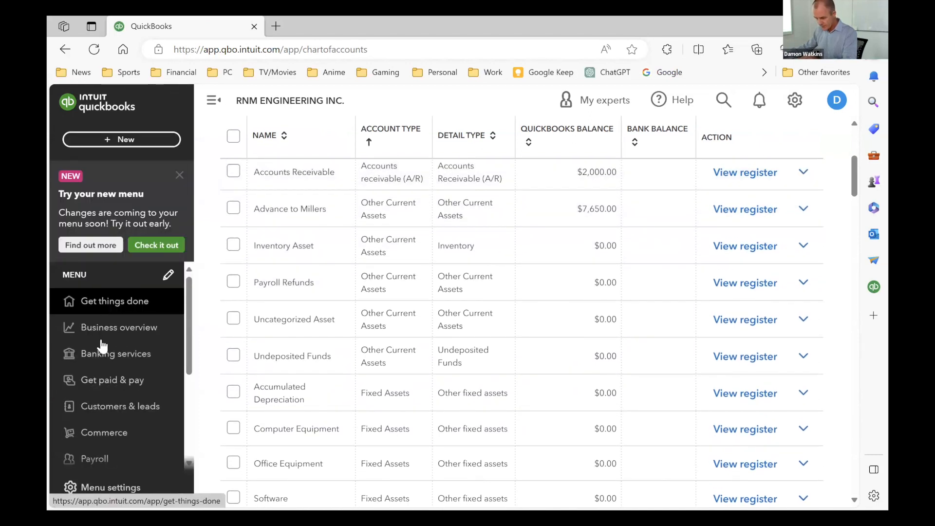
click(103, 335)
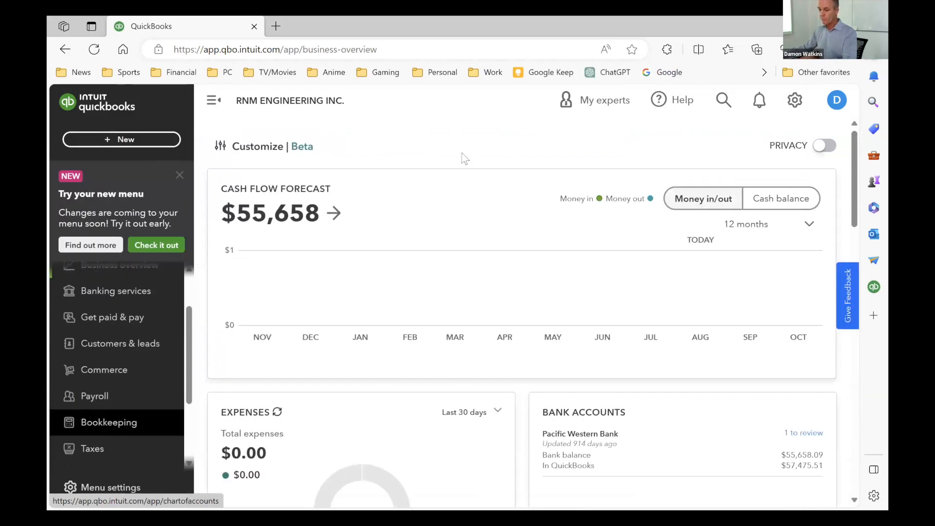
click(103, 426)
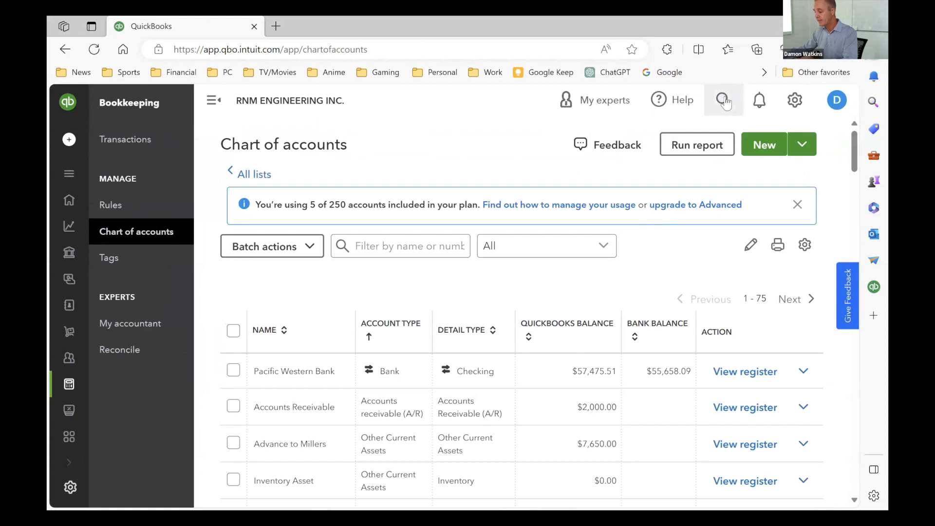
- Start a new account in the chart of accounts, review the available account types and set the type to Expenses
mouse_move(65, 384)
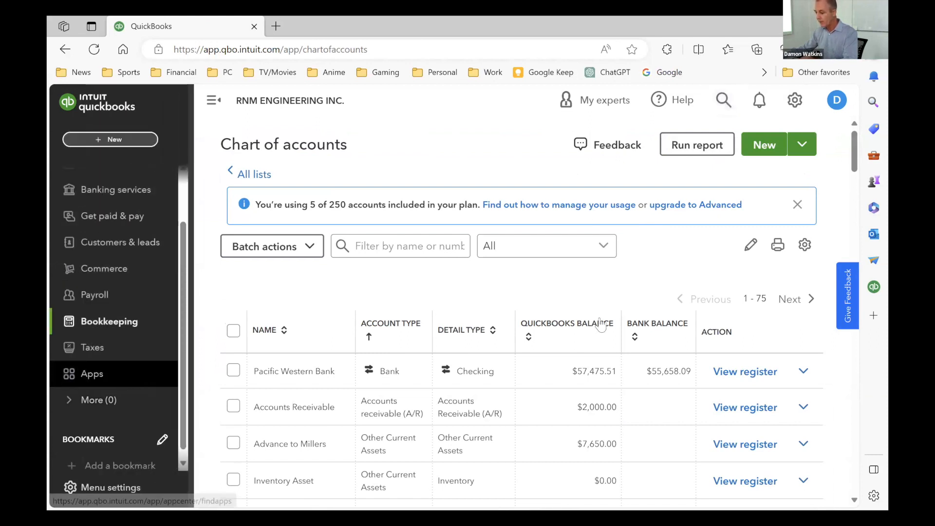
click(404, 246)
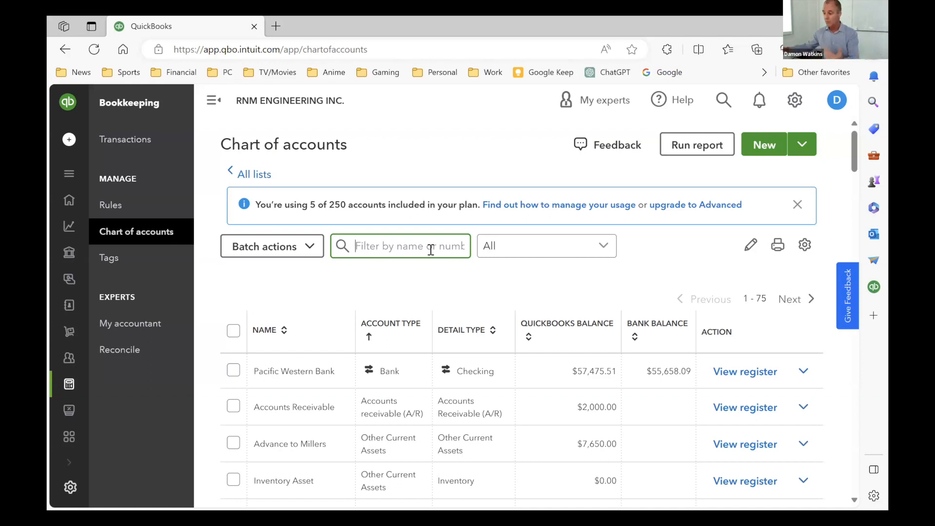
click(764, 147)
click(760, 139)
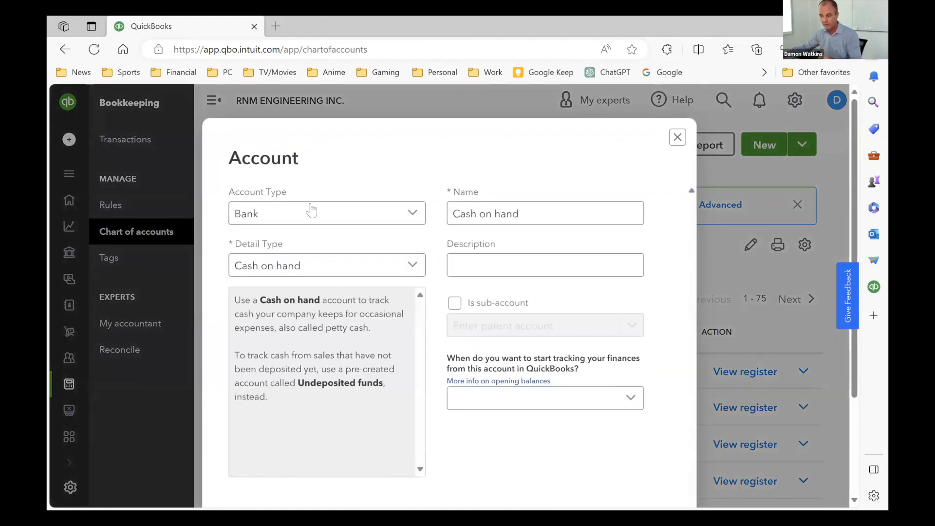
click(409, 211)
scroll(197, 382, down, 3)
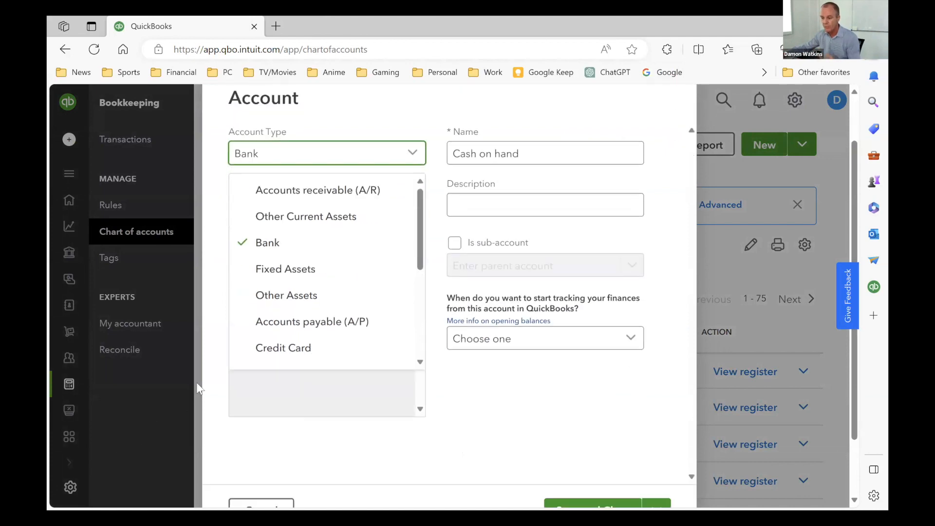
scroll(271, 340, up, 3)
scroll(341, 331, down, 3)
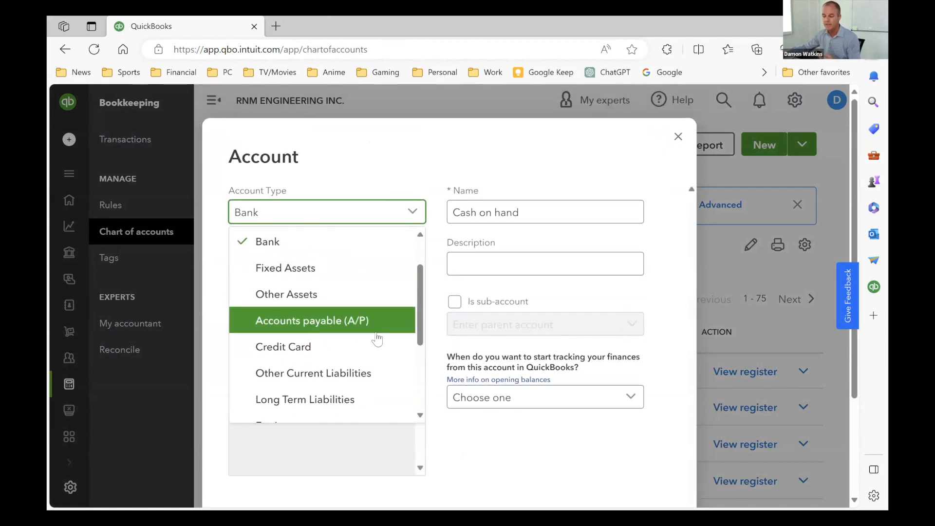
scroll(317, 370, down, 2)
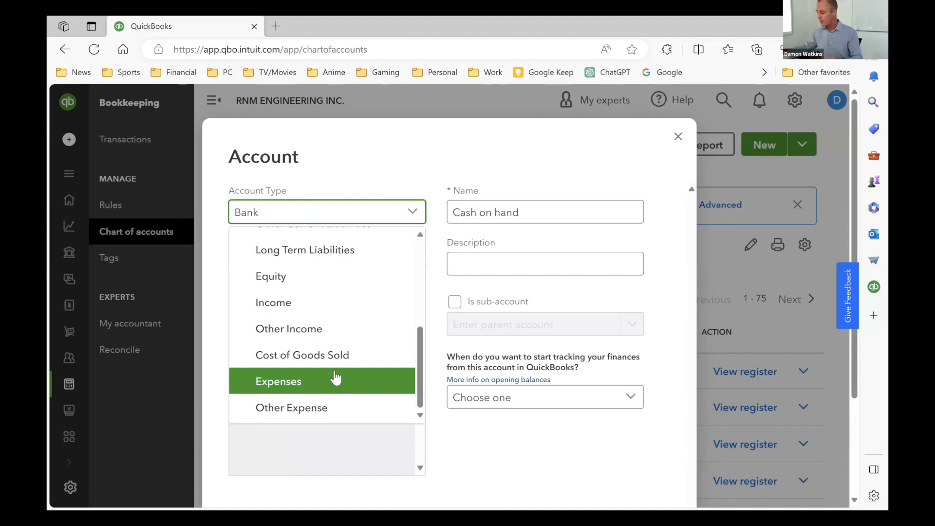
scroll(265, 302, up, 1)
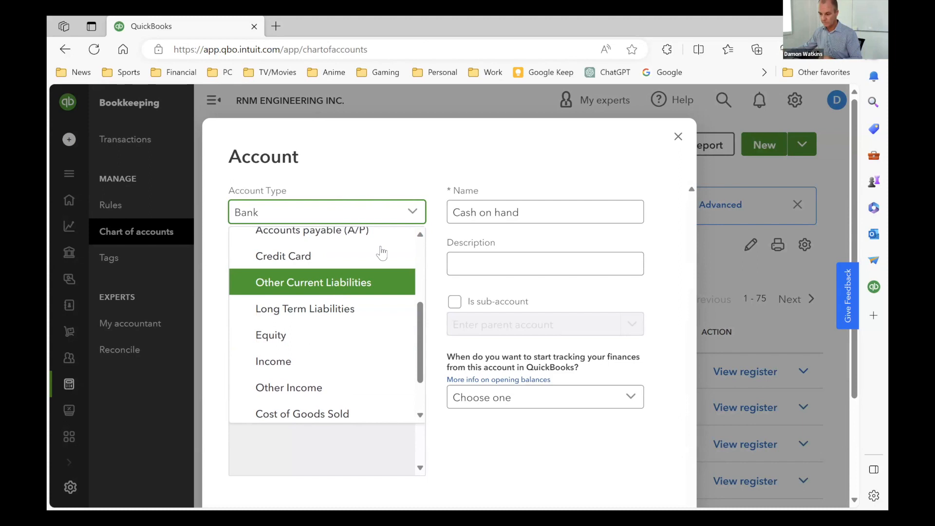
scroll(359, 323, down, 2)
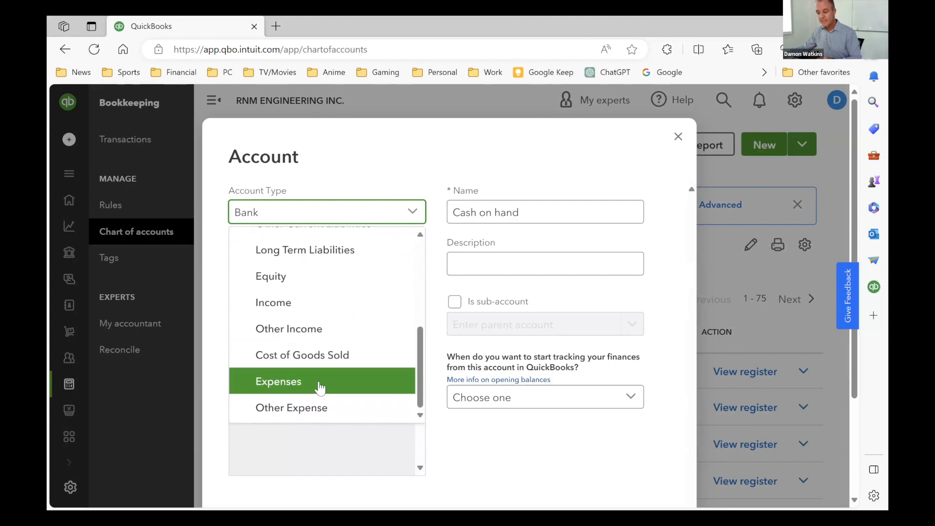
click(319, 382)
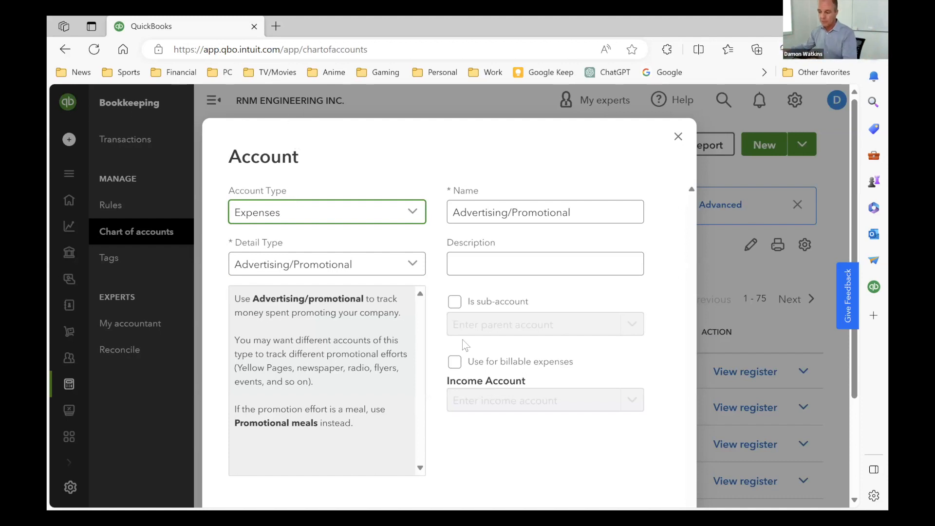
- Look through the expense detail types and set the new account's detail type to Other Business Expenses
click(360, 264)
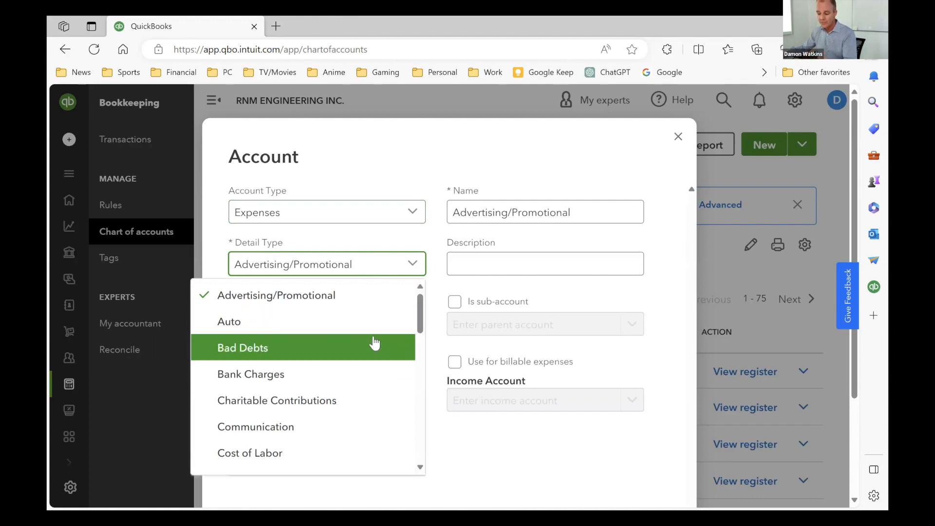
scroll(372, 343, down, 3)
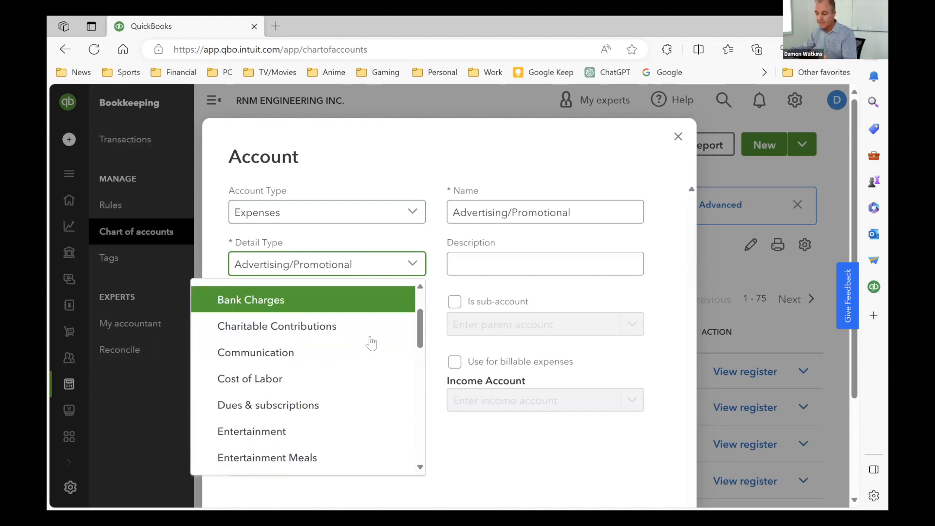
scroll(371, 343, down, 6)
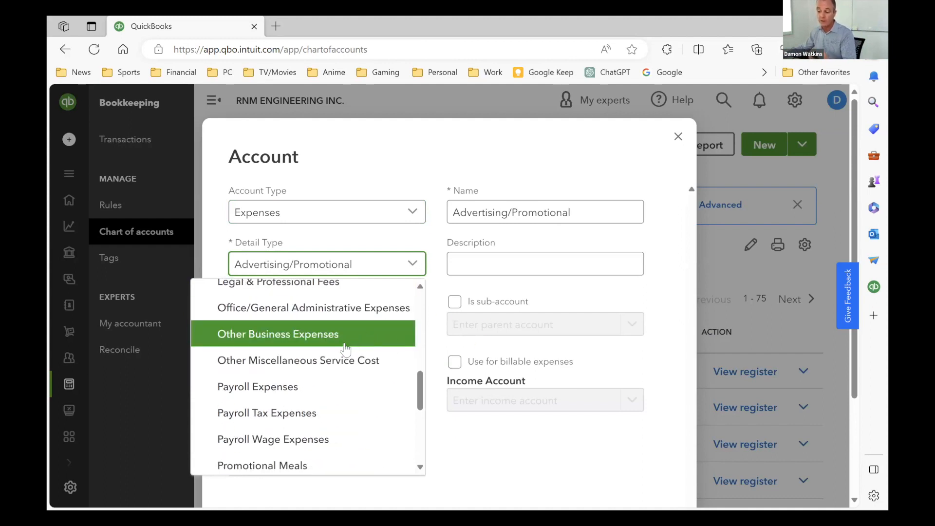
scroll(345, 348, up, 6)
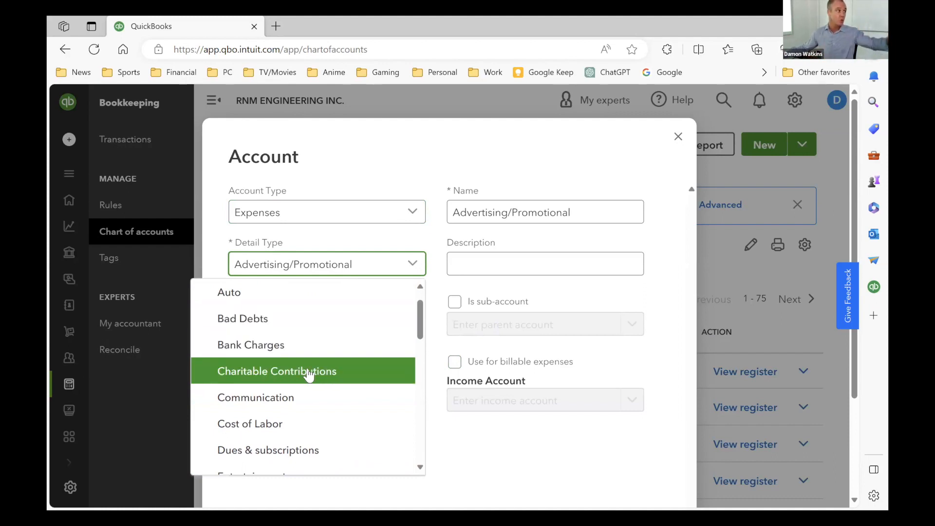
scroll(304, 441, down, 4)
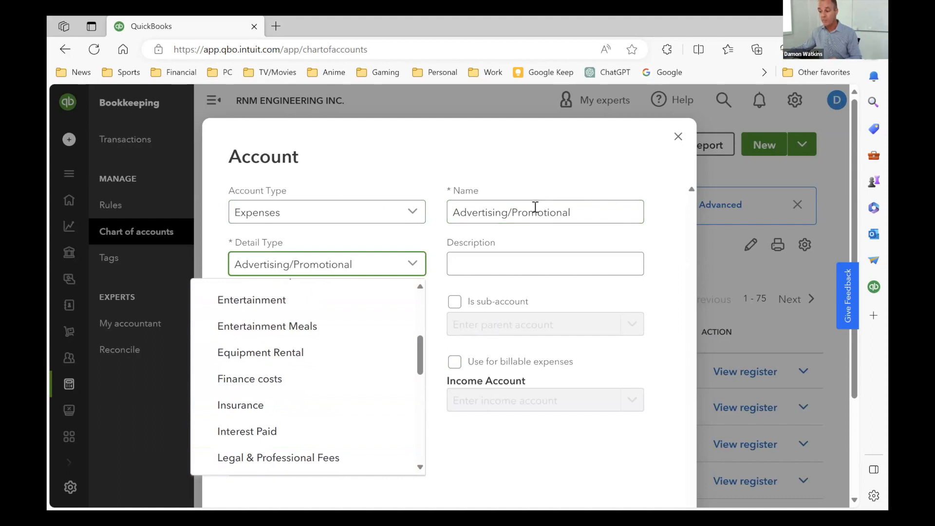
scroll(166, 355, down, 3)
scroll(292, 292, up, 3)
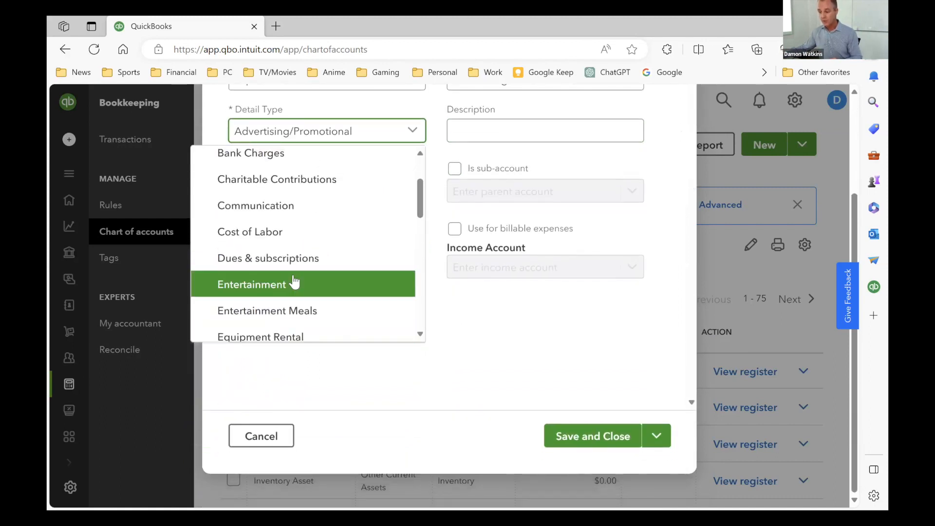
scroll(293, 282, up, 1)
scroll(309, 266, up, 3)
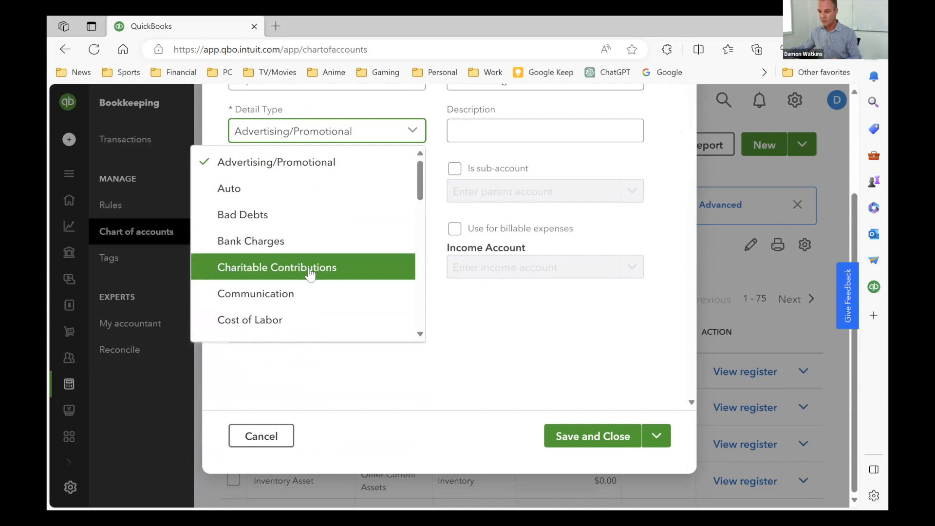
scroll(308, 272, down, 2)
scroll(305, 243, down, 5)
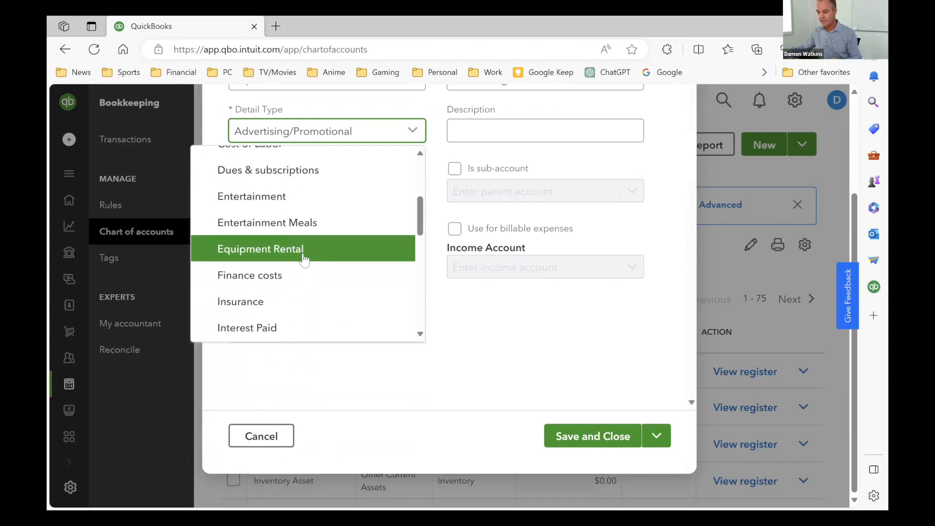
scroll(306, 263, down, 3)
click(328, 319)
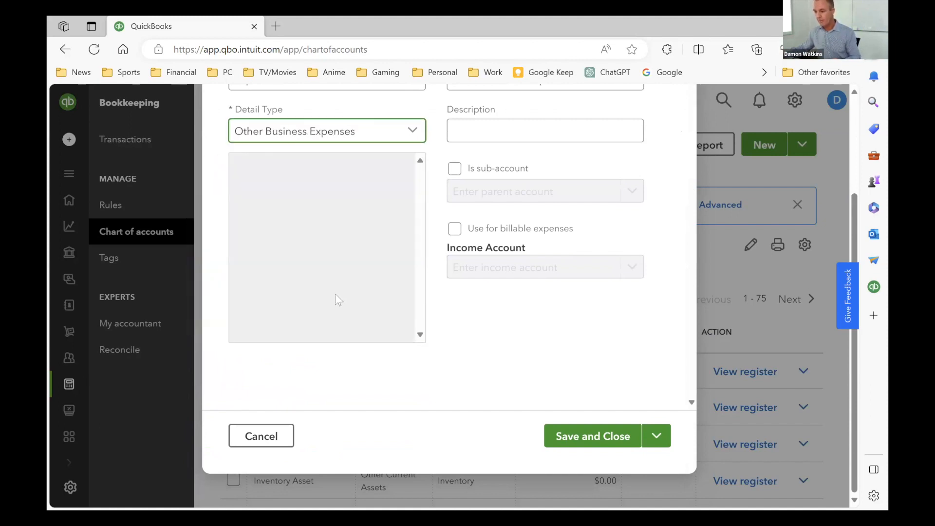
- Name the new expense account Square Fees and try to save and close it
scroll(505, 156, up, 5)
drag(602, 212, 299, 210)
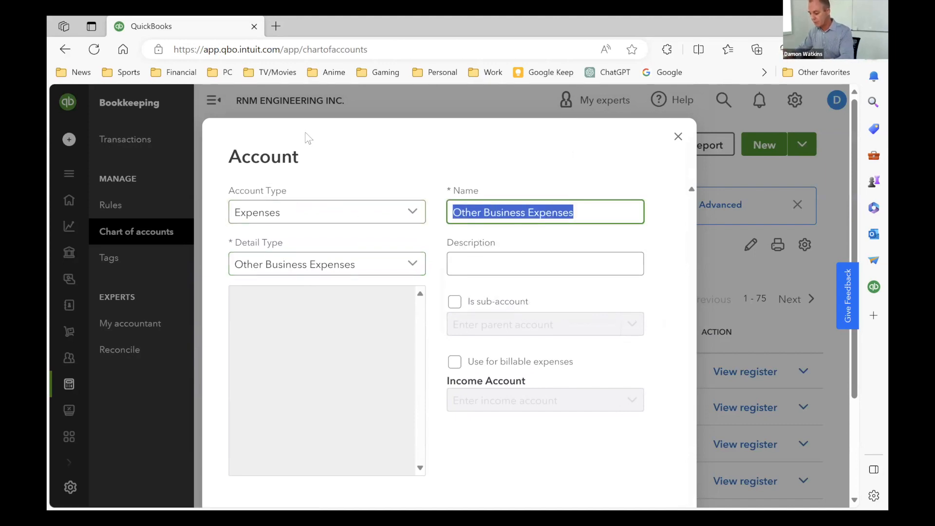
text(Square )
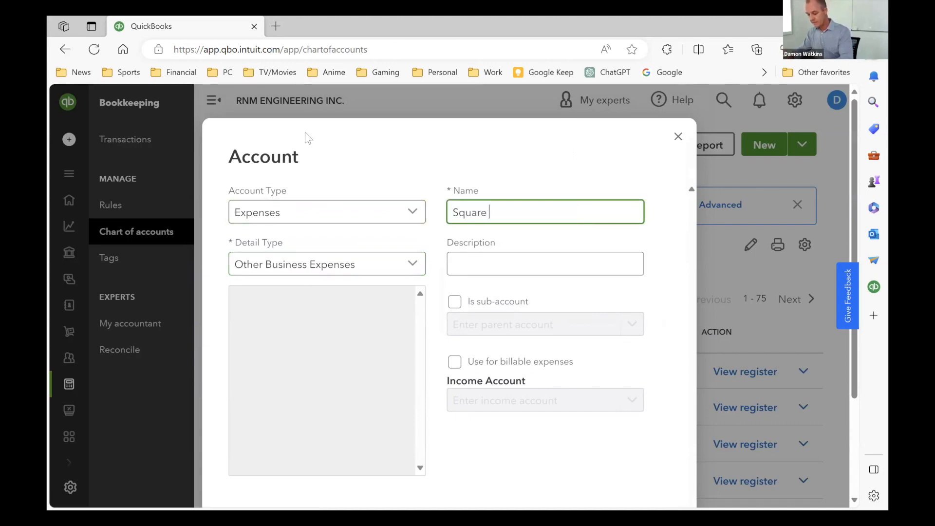
text(Fees)
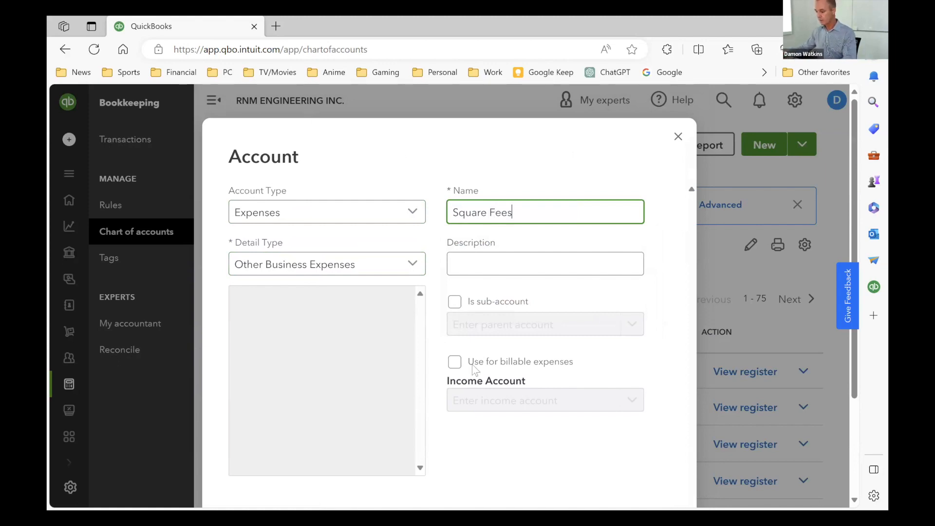
scroll(683, 352, down, 3)
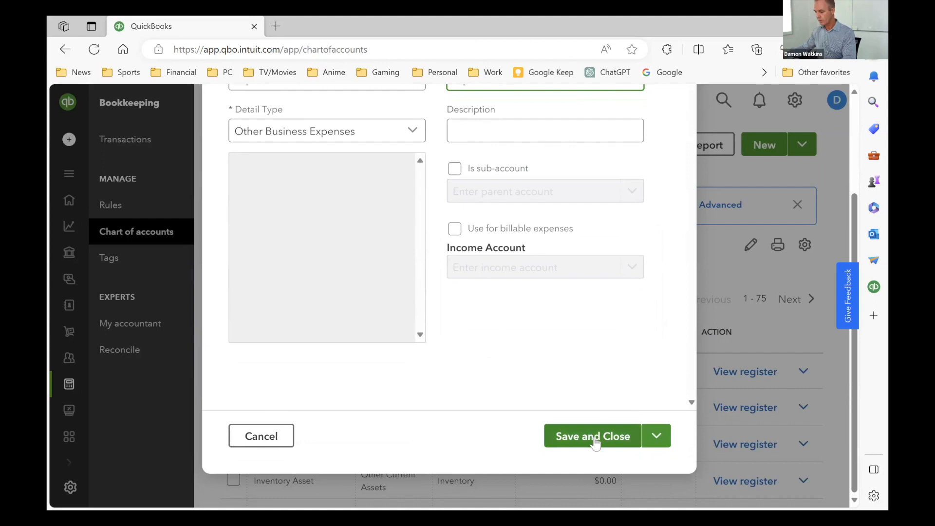
click(594, 439)
scroll(562, 249, up, 3)
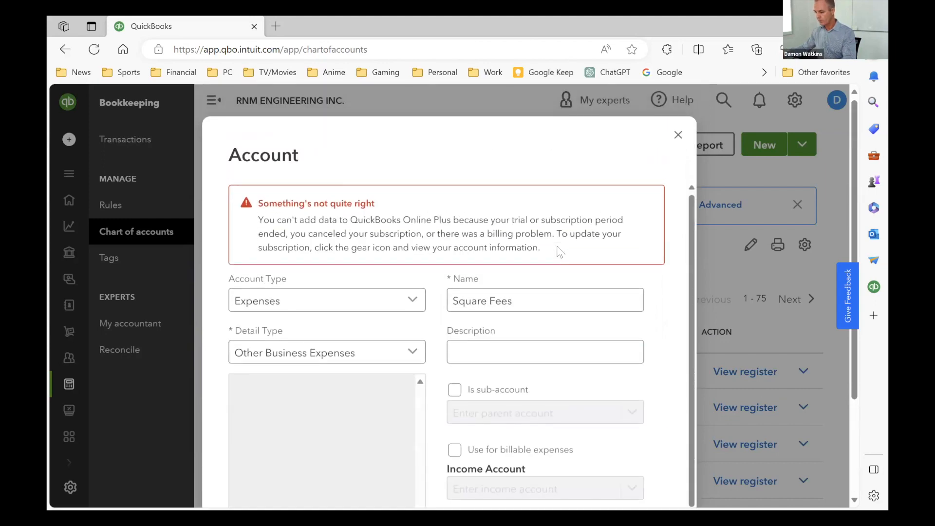
- Review the Square Fees account form, then cancel it without saving and return to the account list
scroll(586, 380, down, 1)
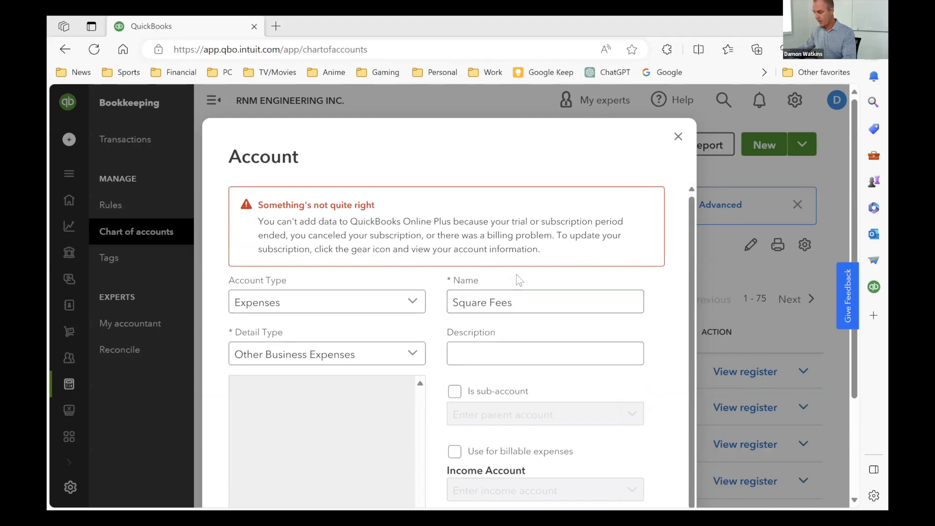
scroll(519, 280, down, 1)
click(520, 327)
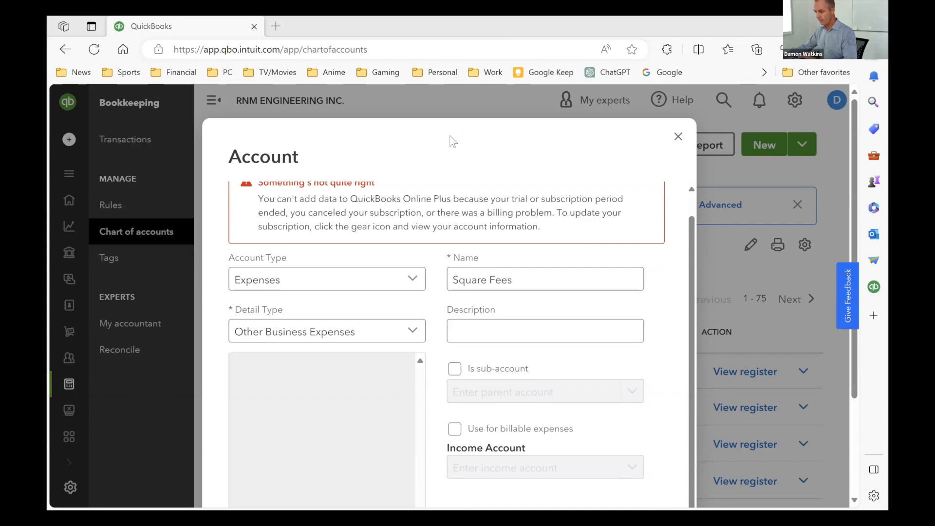
double_click(640, 400)
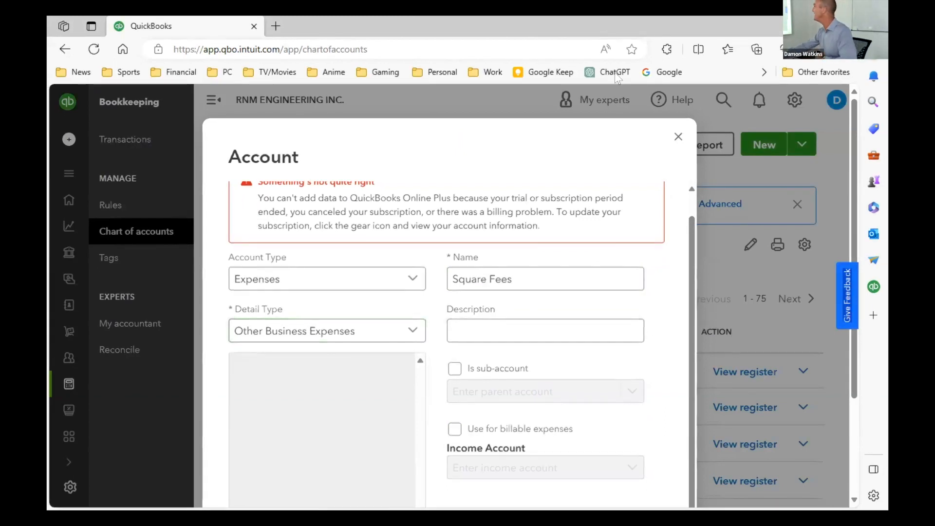
scroll(700, 102, down, 3)
scroll(700, 102, up, 3)
scroll(701, 104, down, 3)
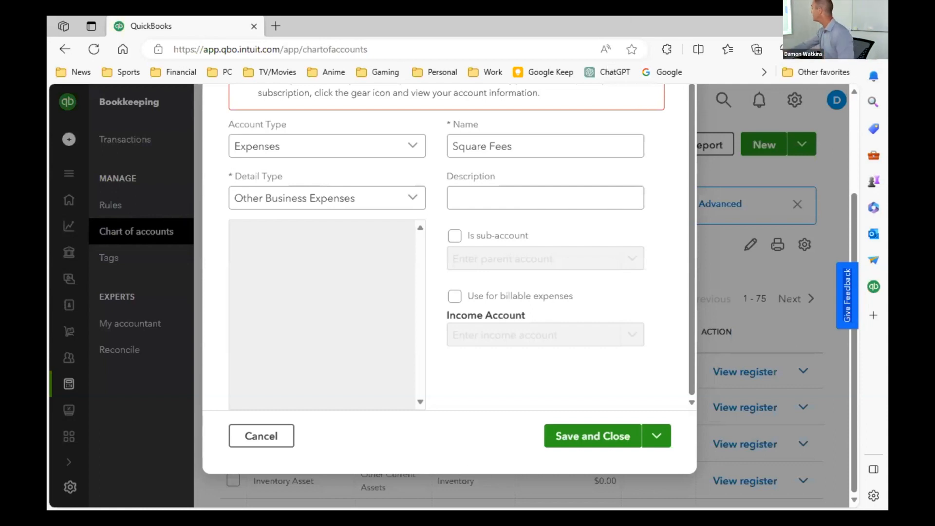
scroll(659, 308, up, 1)
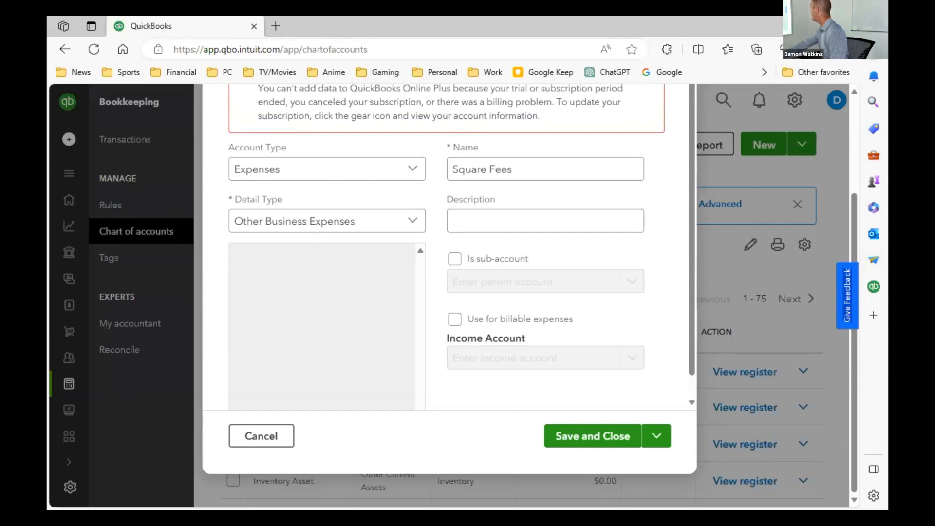
click(245, 434)
scroll(691, 336, down, 4)
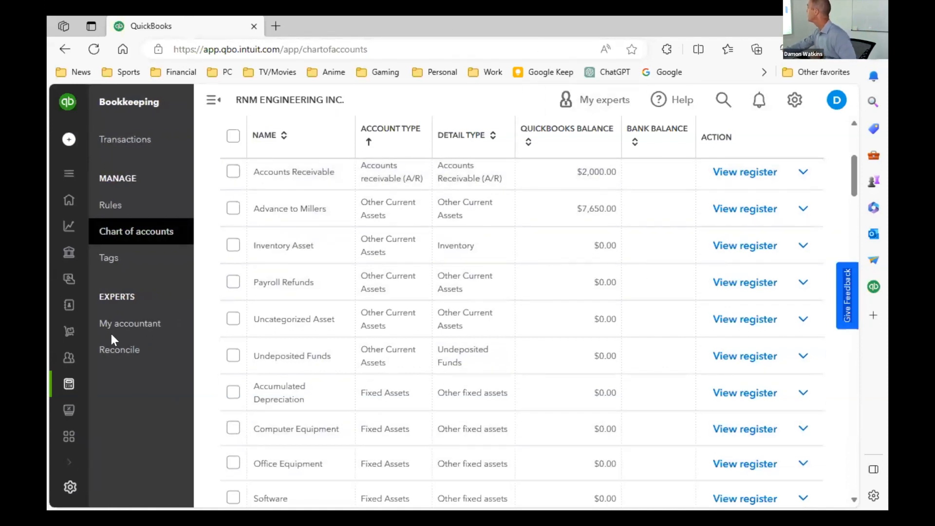
- Search the company for "cust" and jump to Customers from the results
click(719, 99)
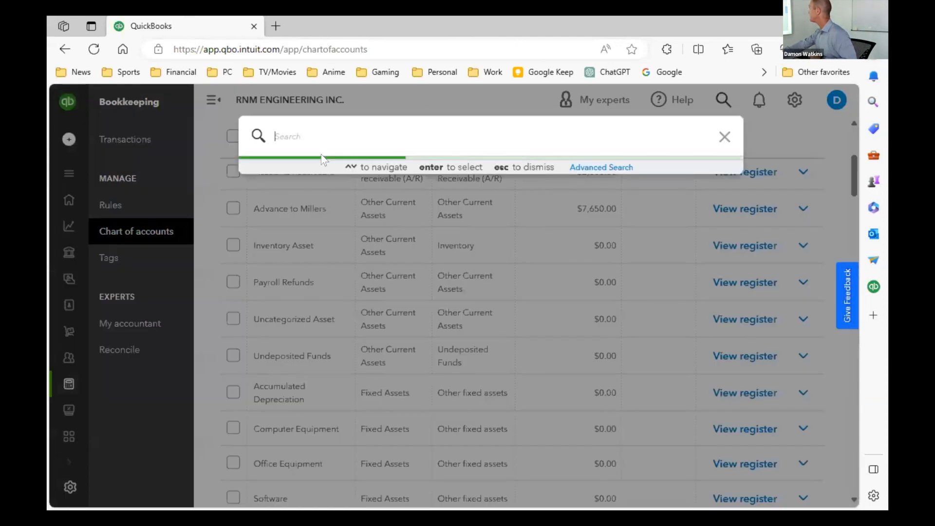
text(cust)
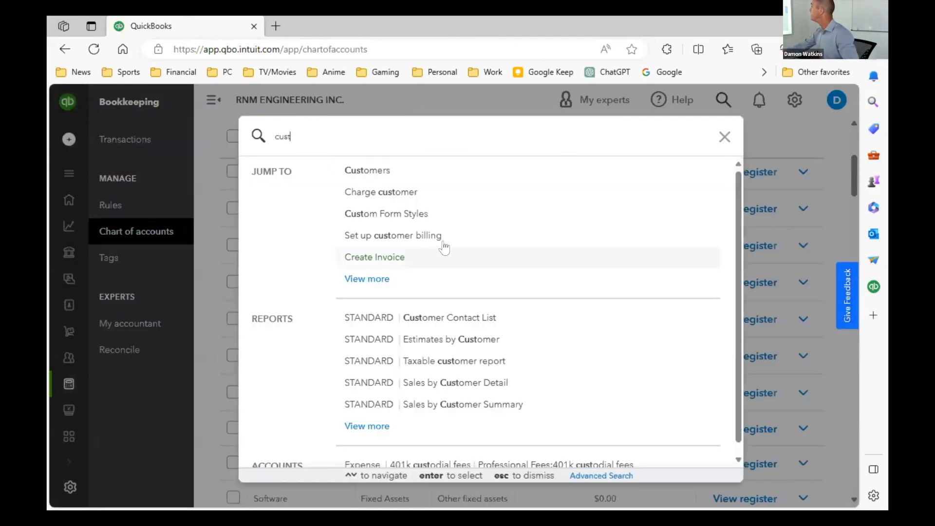
click(351, 170)
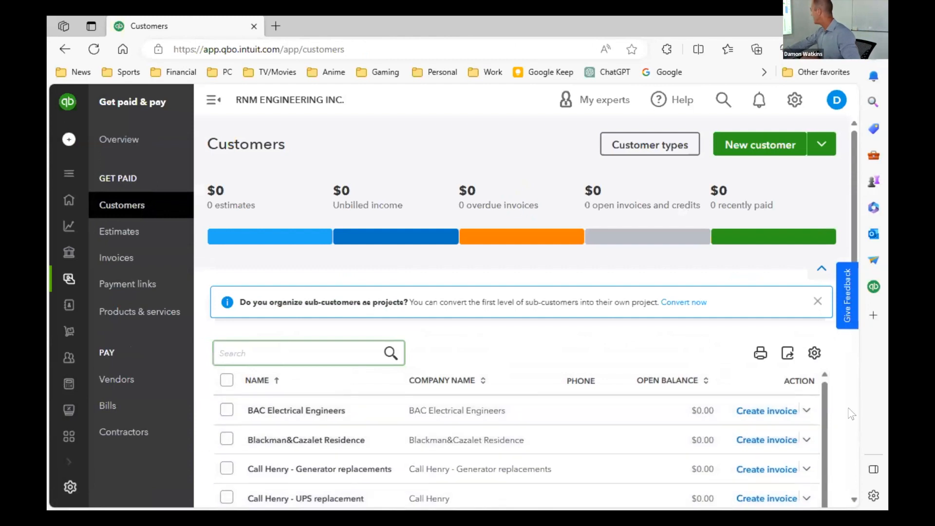
- Check the actions available for BAC Electrical Engineers, then open its customer record
click(803, 411)
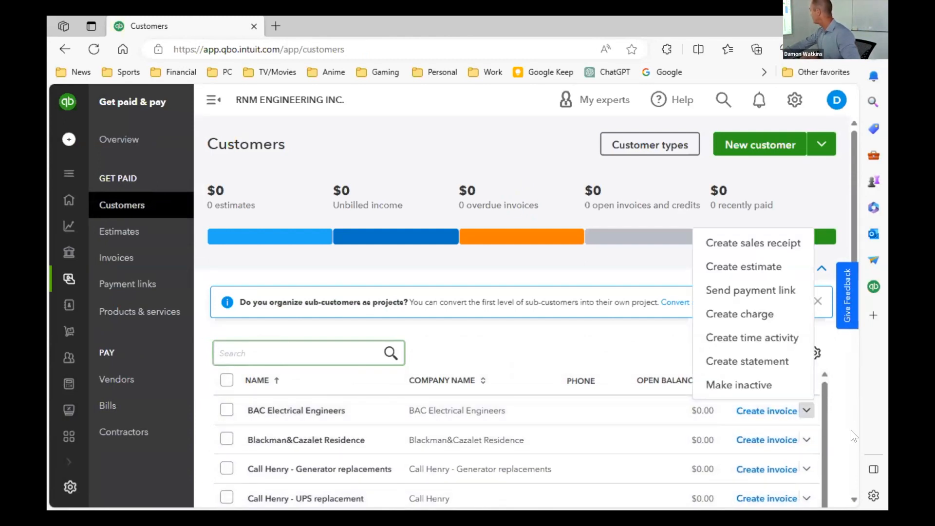
click(282, 412)
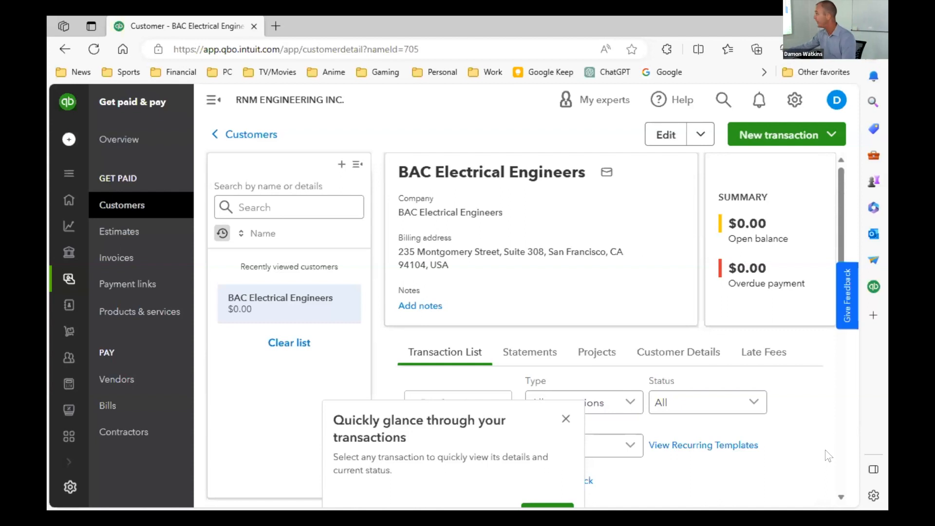
- Search the company for "banking" and jump to Bank Transactions from the results
click(708, 99)
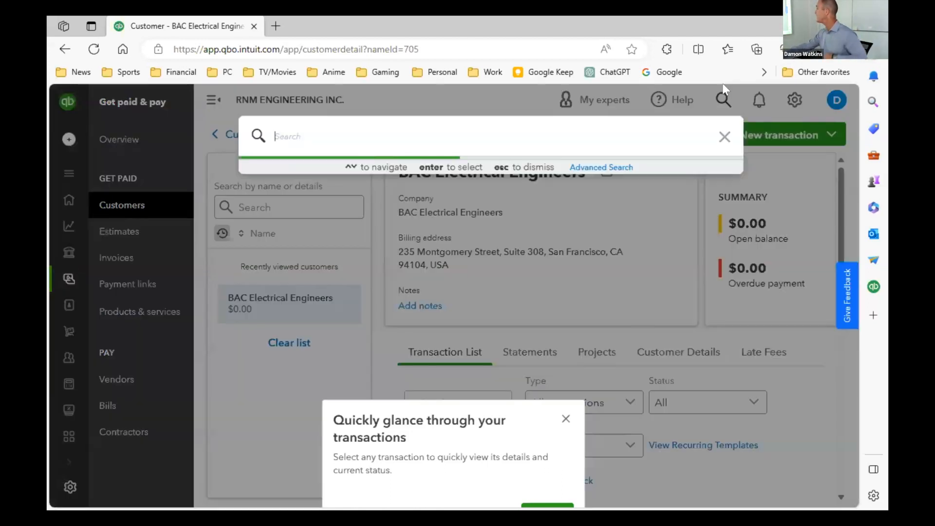
text(banking)
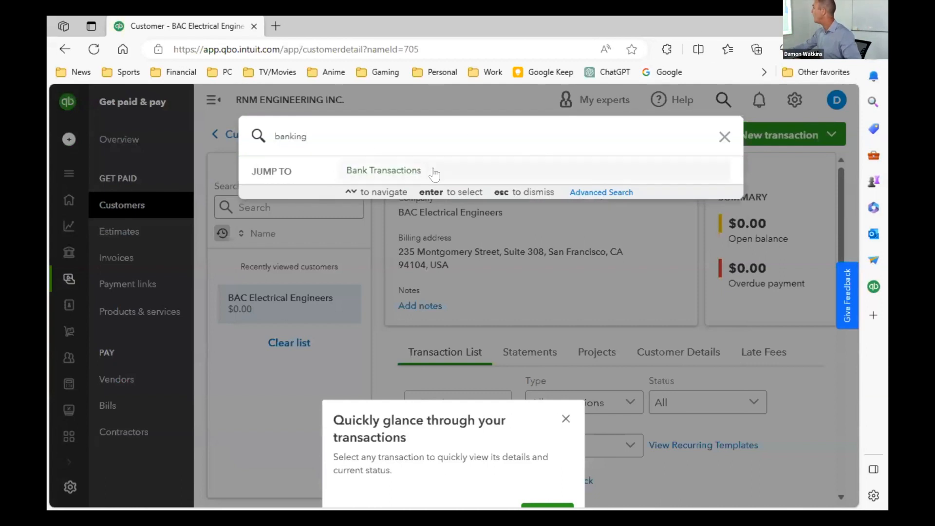
click(406, 169)
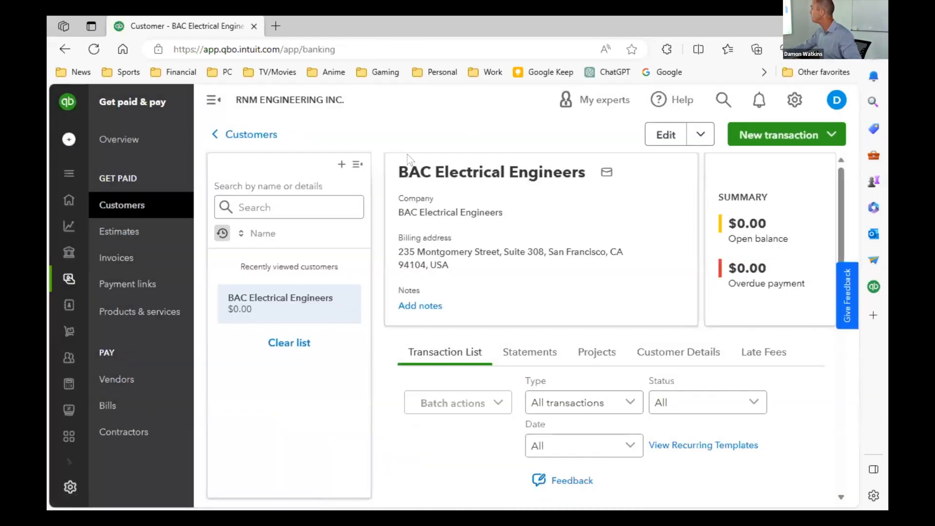
click(837, 100)
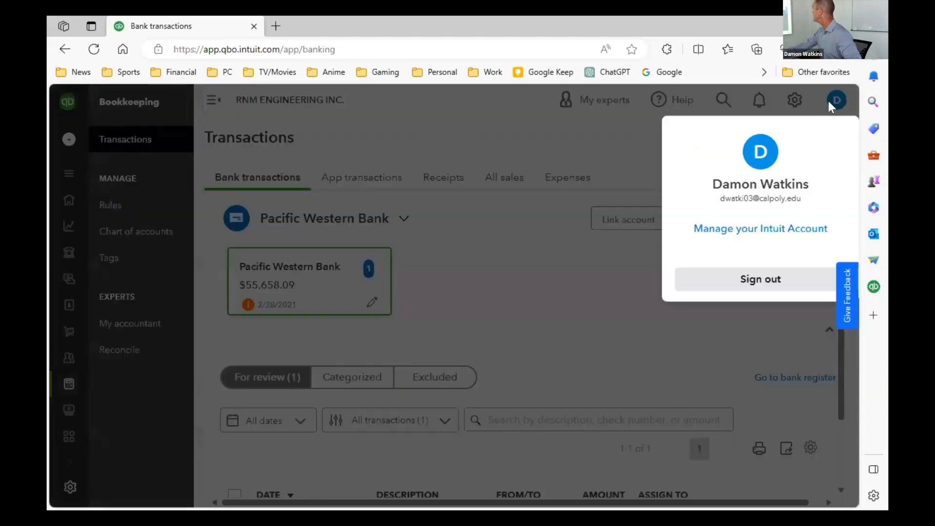
click(523, 123)
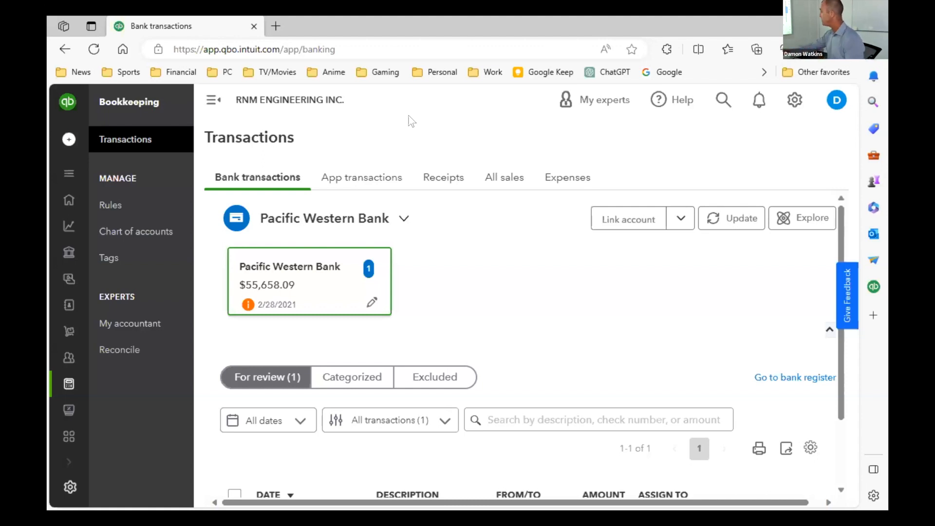
- Review the linked accounts page for the bank connections, then return to the bank transactions
click(681, 219)
click(599, 273)
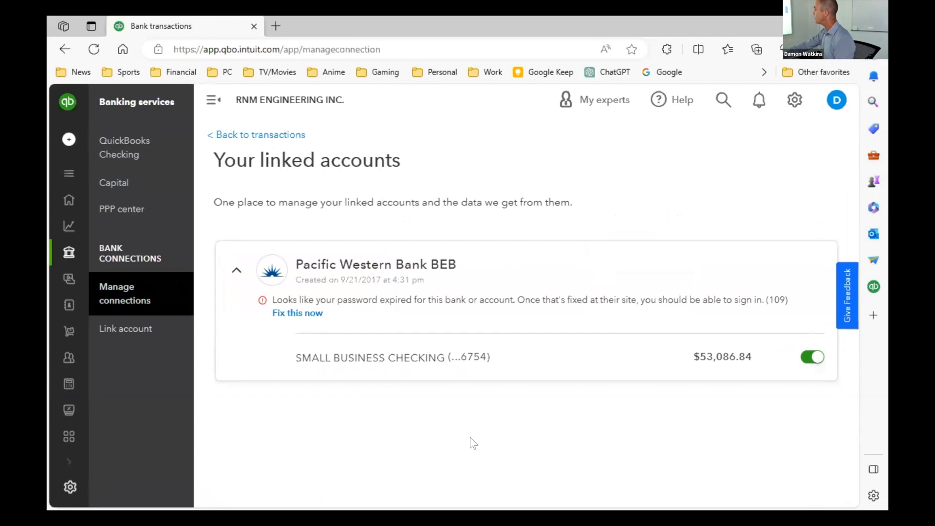
click(242, 137)
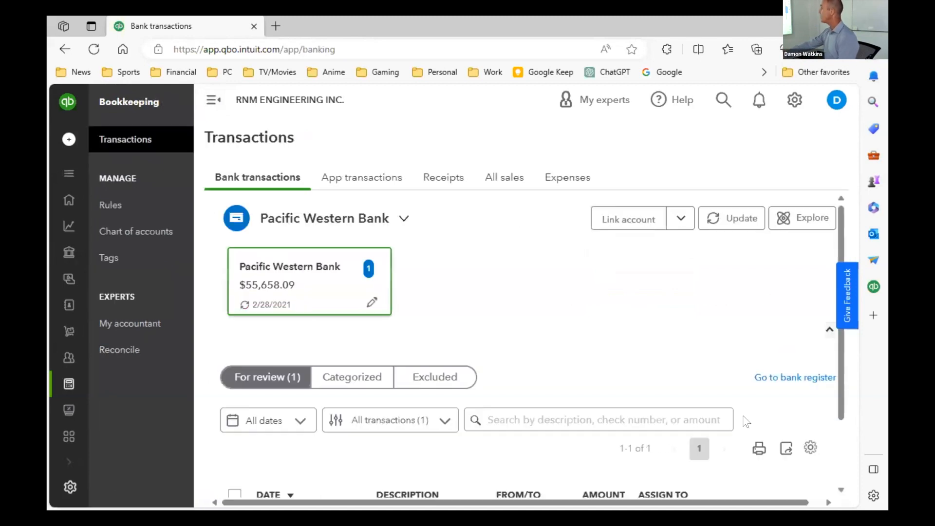
- Expand the Bay Area Consult transaction awaiting review and go through its categorization details
scroll(556, 353, down, 2)
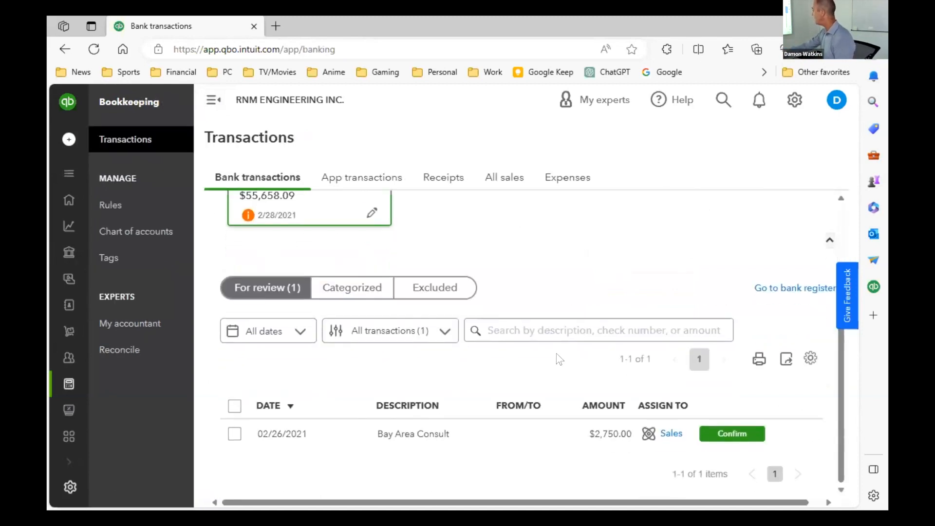
scroll(555, 329, up, 1)
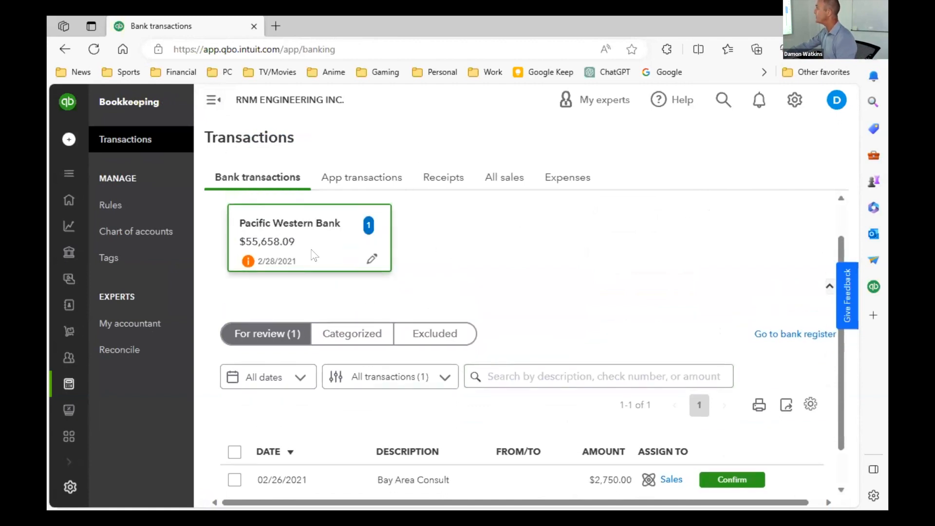
scroll(382, 457, down, 1)
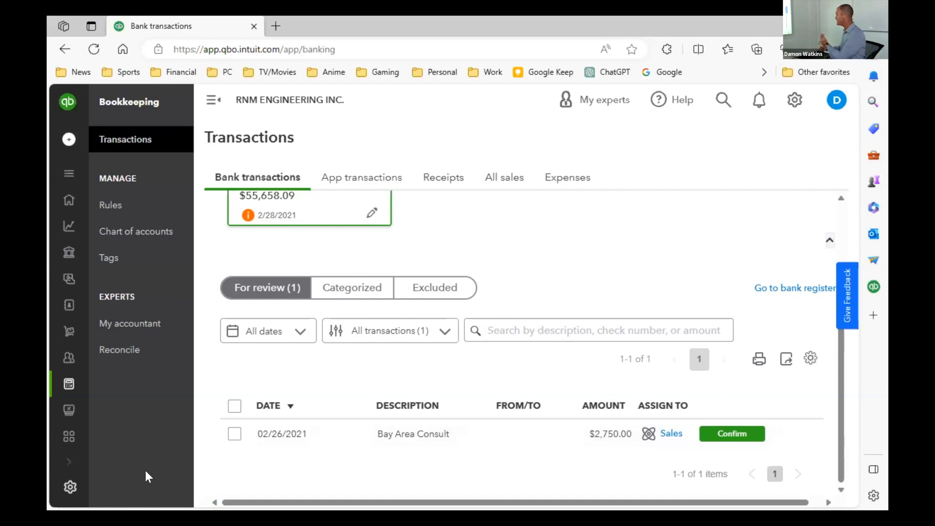
click(667, 434)
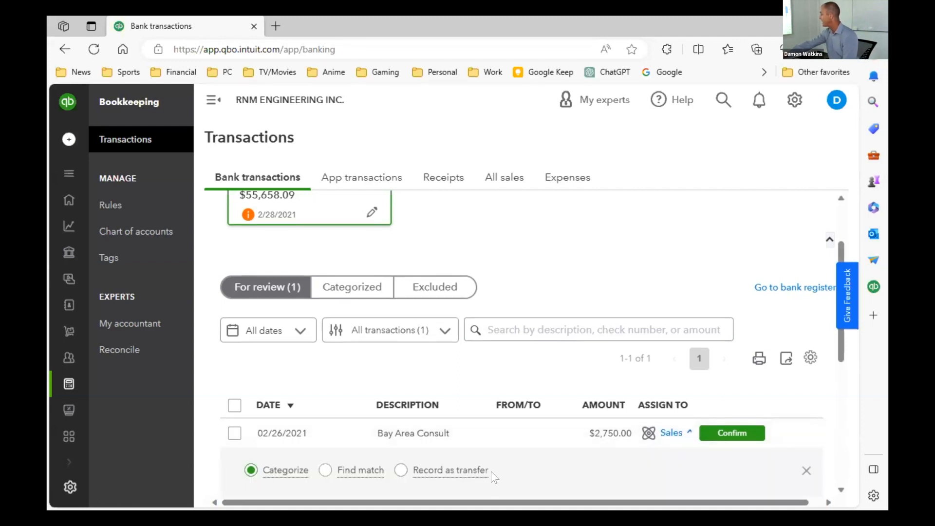
scroll(491, 472, down, 4)
scroll(491, 424, down, 1)
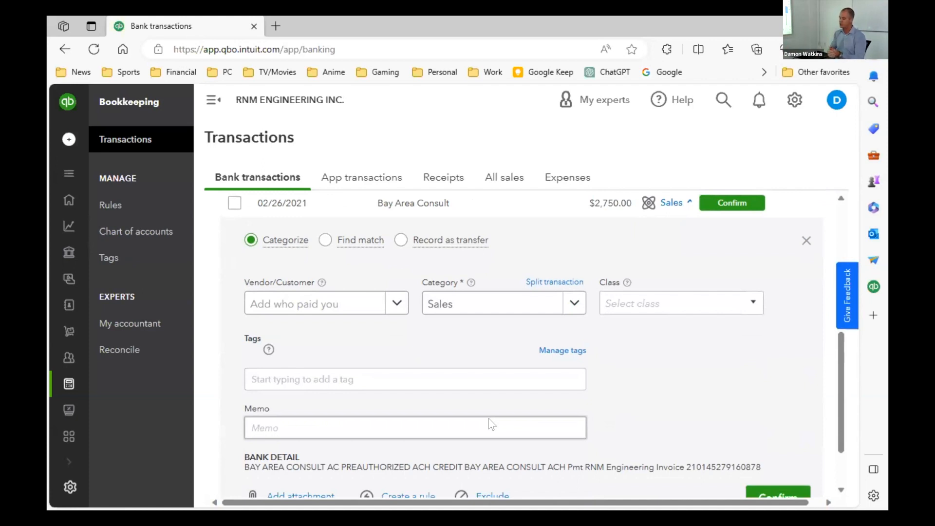
- Set the Bay Area Consult transaction's category to Legal Fees under Professional Fees
click(547, 317)
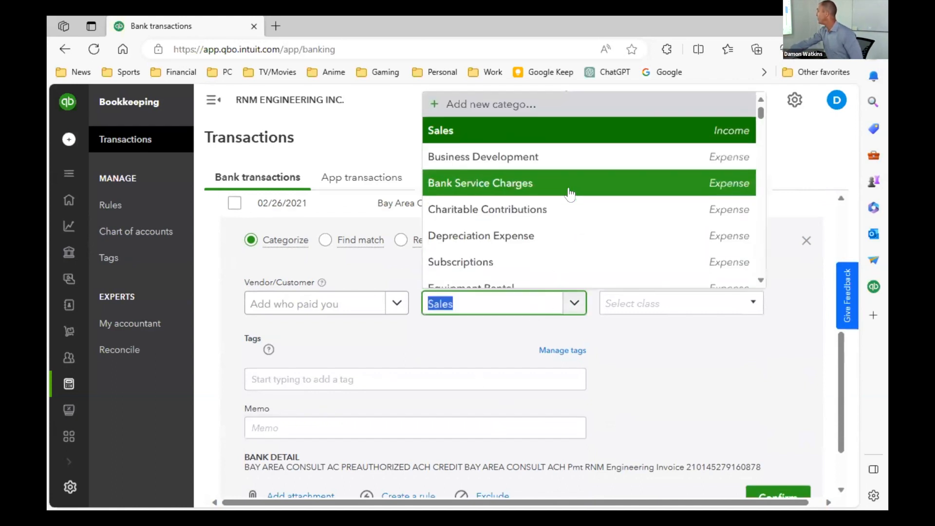
scroll(570, 193, down, 8)
scroll(569, 194, down, 5)
scroll(569, 194, down, 1)
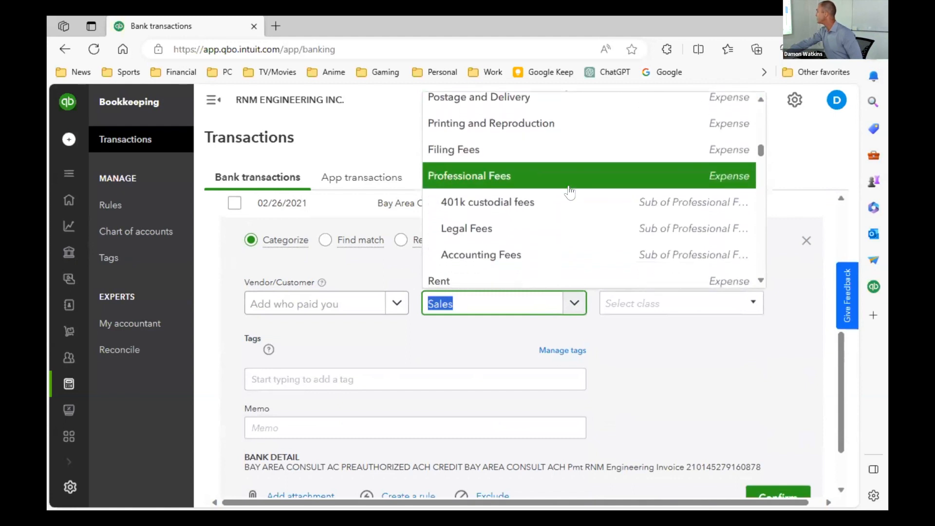
click(567, 233)
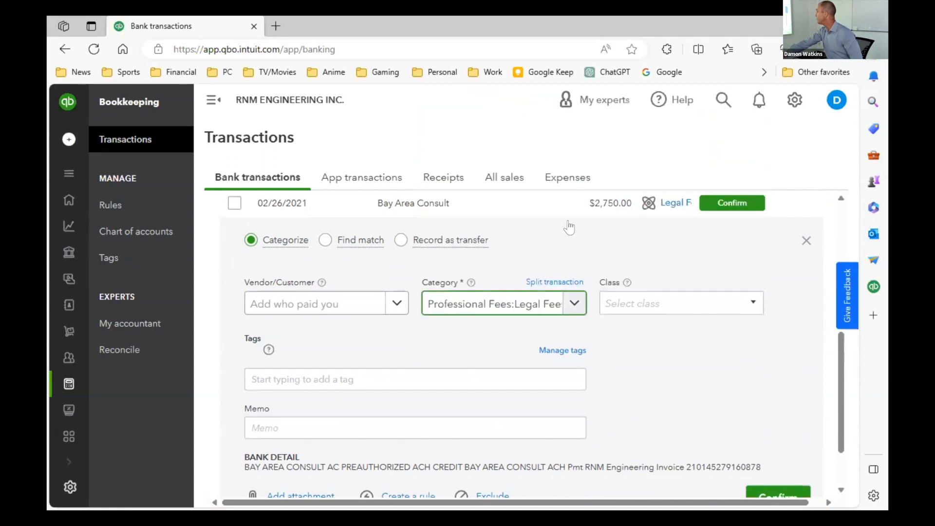
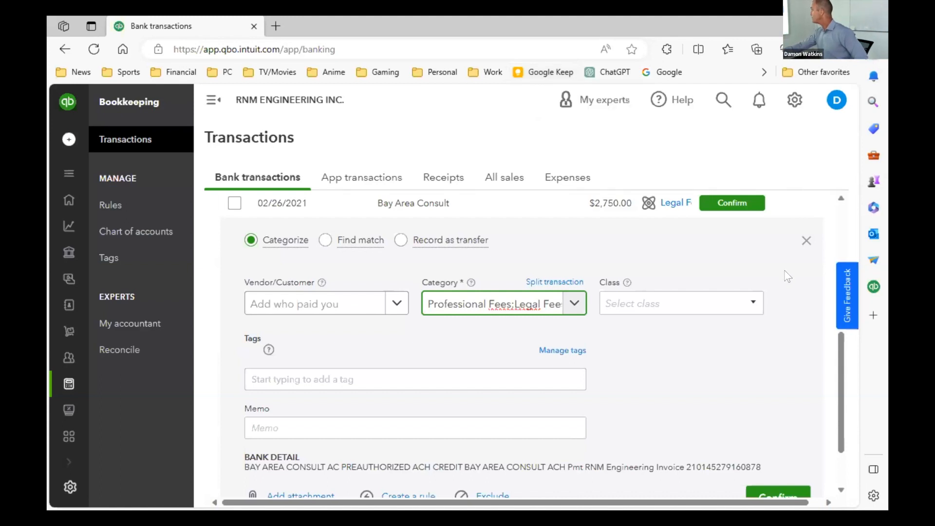
- Examine the expanded Bay Area Consult transaction's vendor, category, tags, memo and bank detail fields
scroll(769, 277, down, 2)
scroll(724, 277, up, 5)
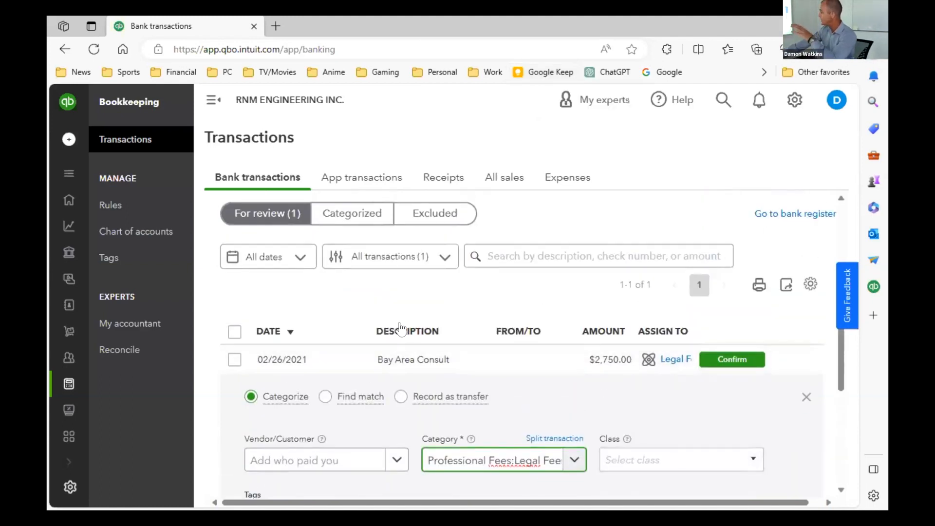
scroll(530, 321, down, 3)
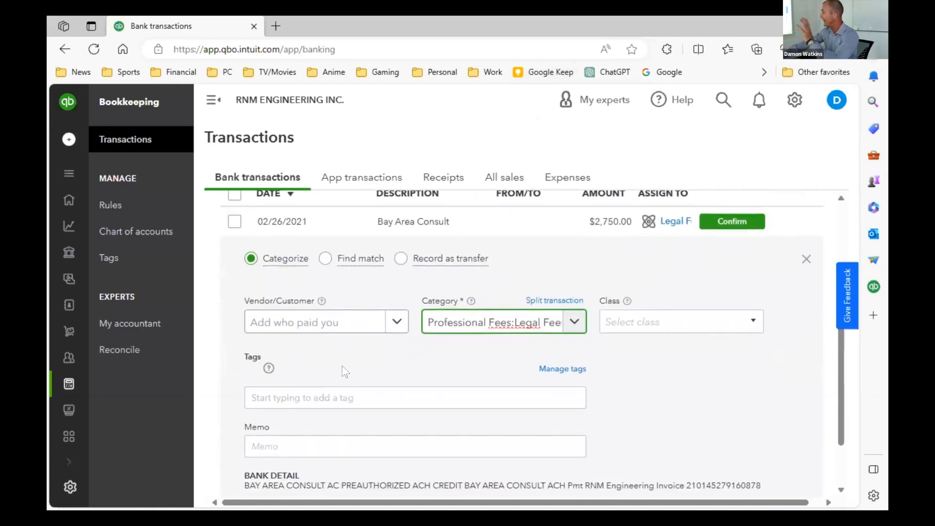
scroll(346, 362, down, 2)
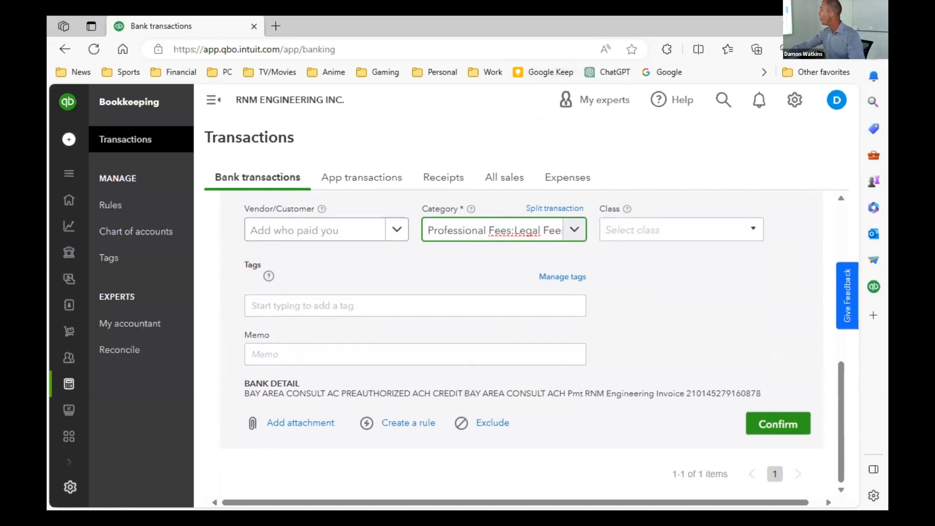
- Look through the Expenses, All sales, Receipts and App transactions pages of the transactions area
click(550, 175)
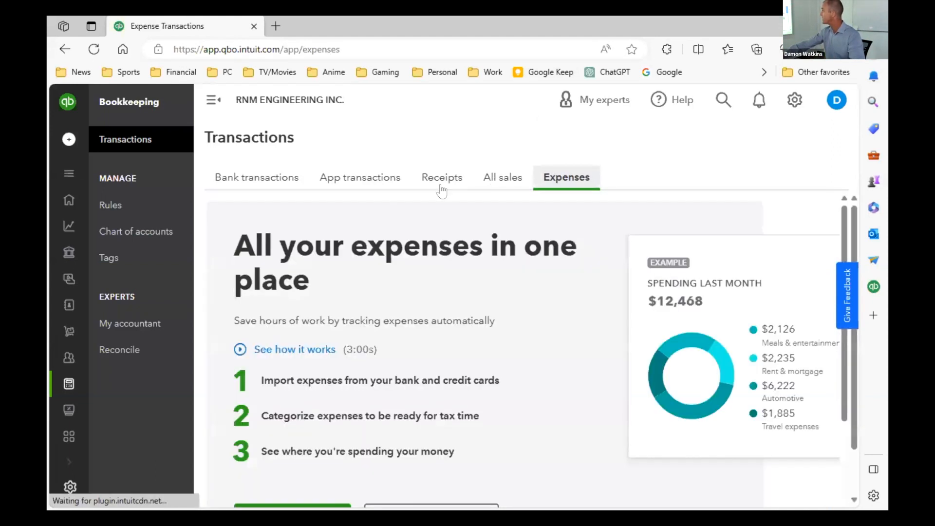
scroll(506, 380, down, 3)
scroll(507, 380, up, 3)
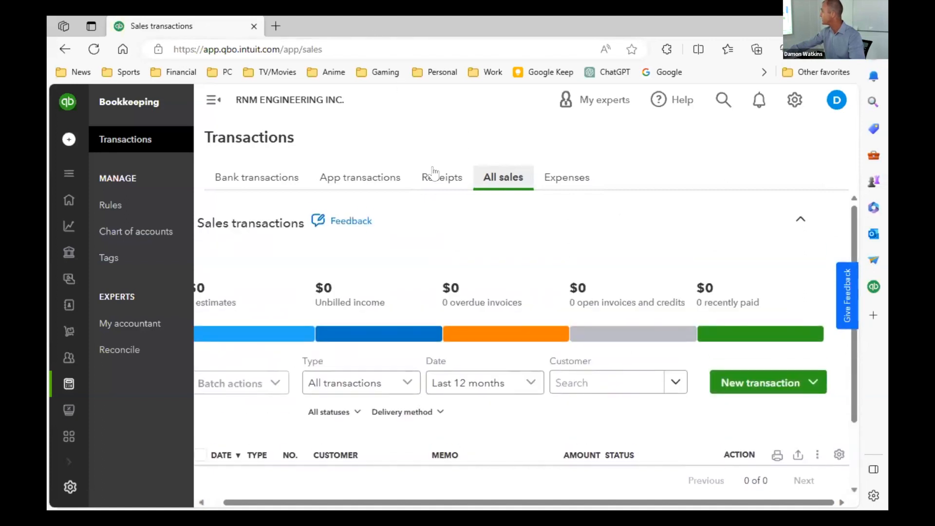
drag(433, 174, 462, 176)
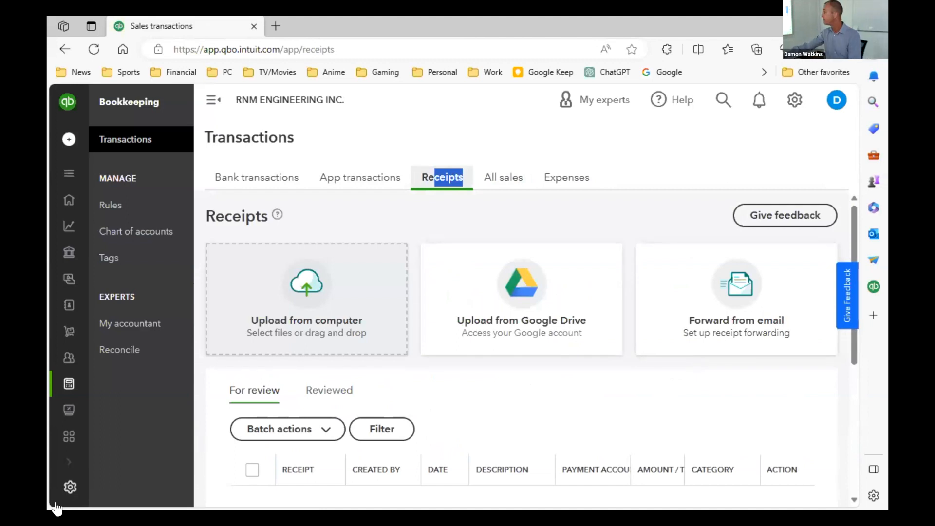
scroll(608, 436, down, 3)
scroll(609, 436, up, 3)
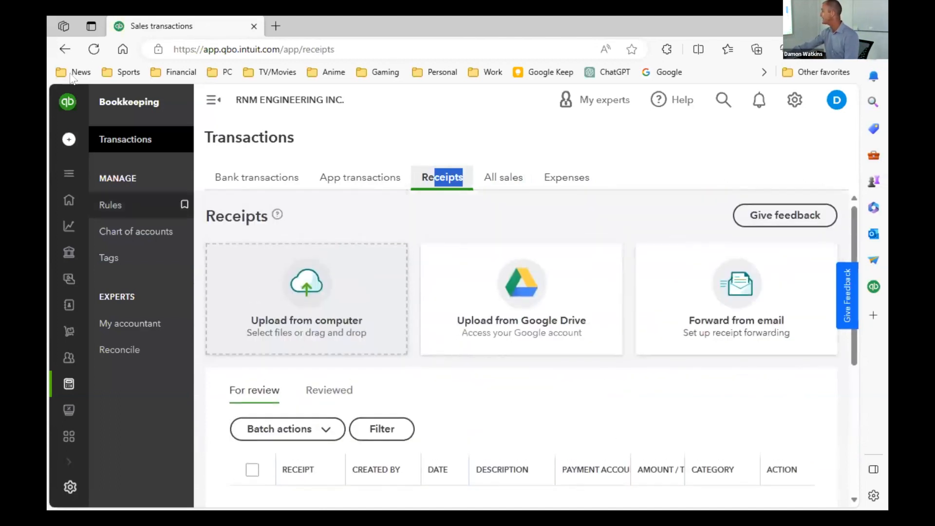
click(339, 181)
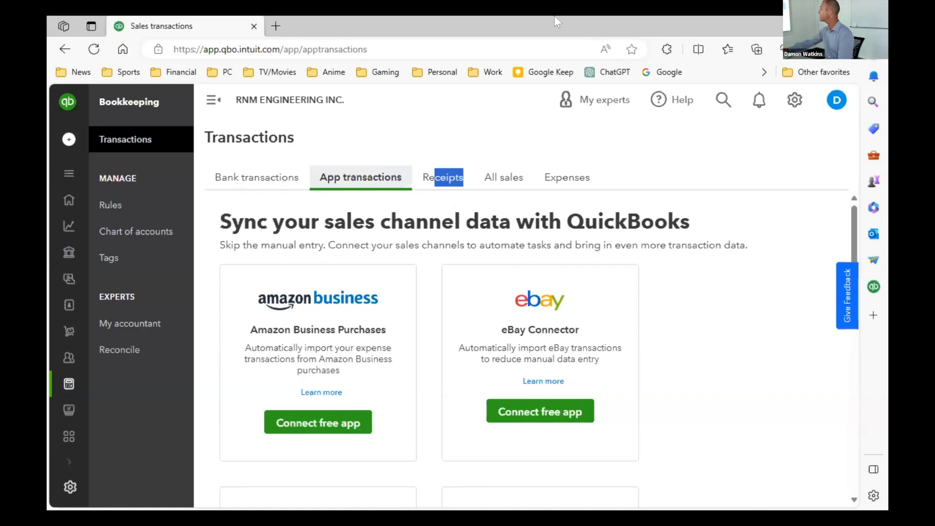
- Search the company for "banking" and return to Bank Transactions from the results
click(719, 100)
text(banking)
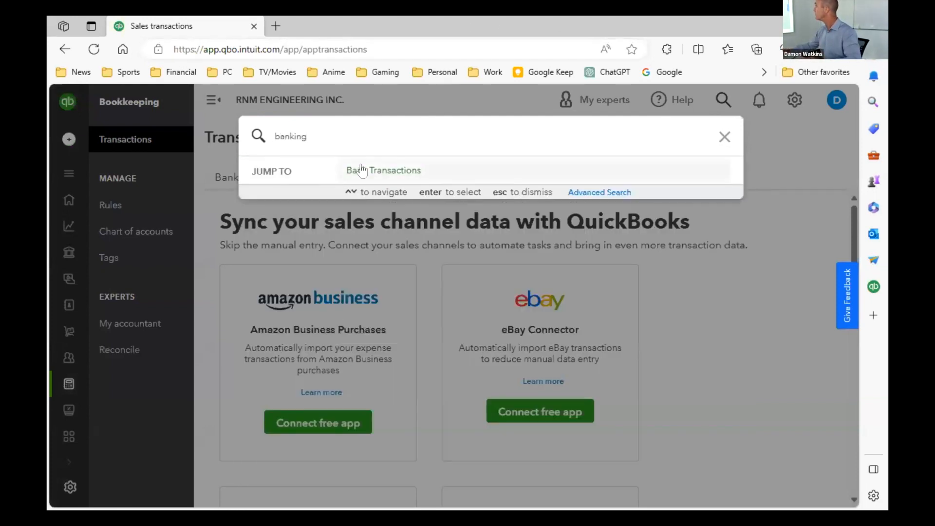
click(361, 171)
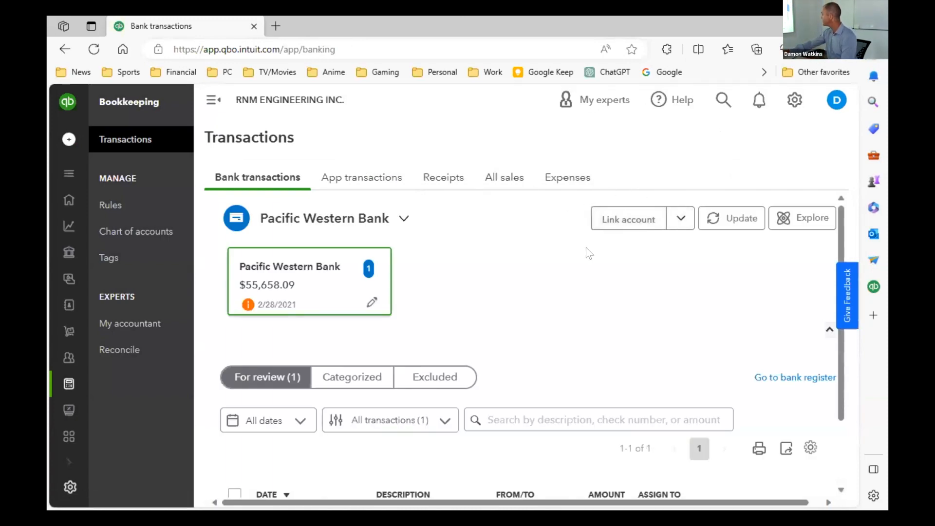
- Open the page for linking a new bank account, look over the supported banks and close it
click(636, 220)
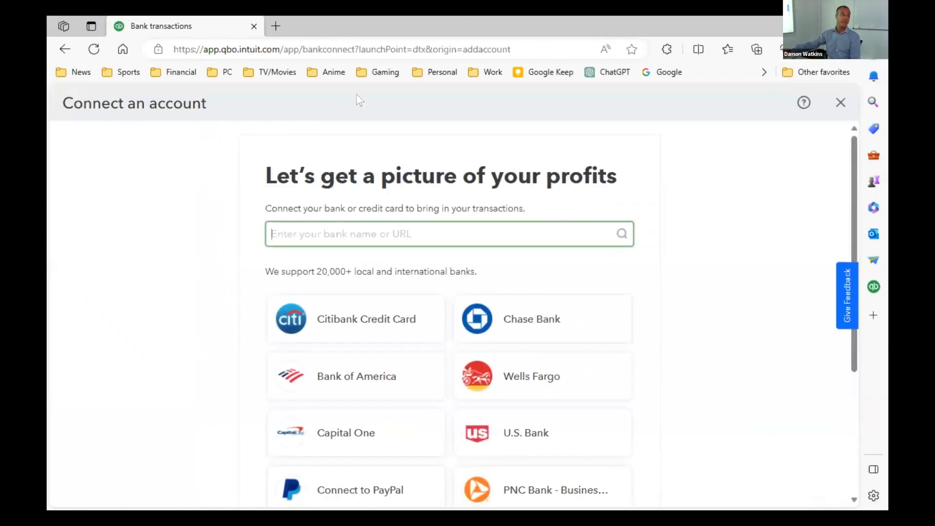
scroll(188, 144, down, 2)
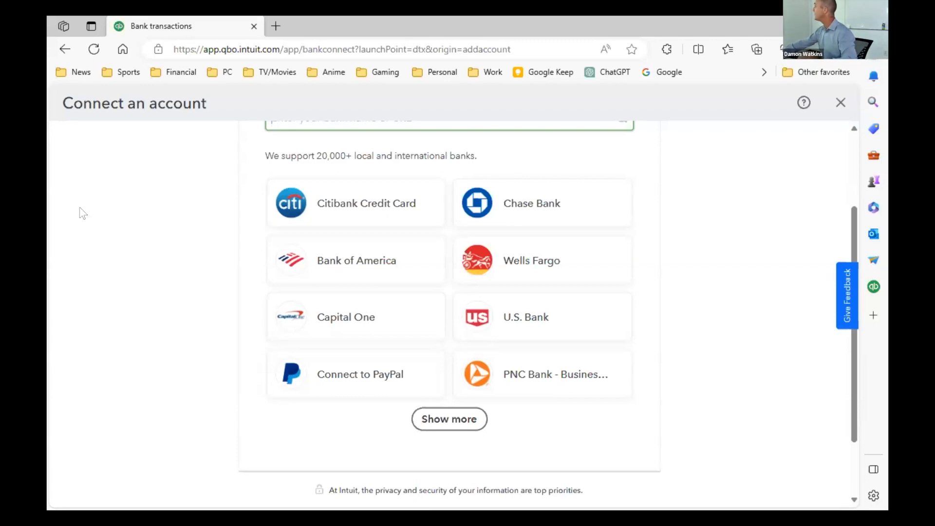
click(835, 104)
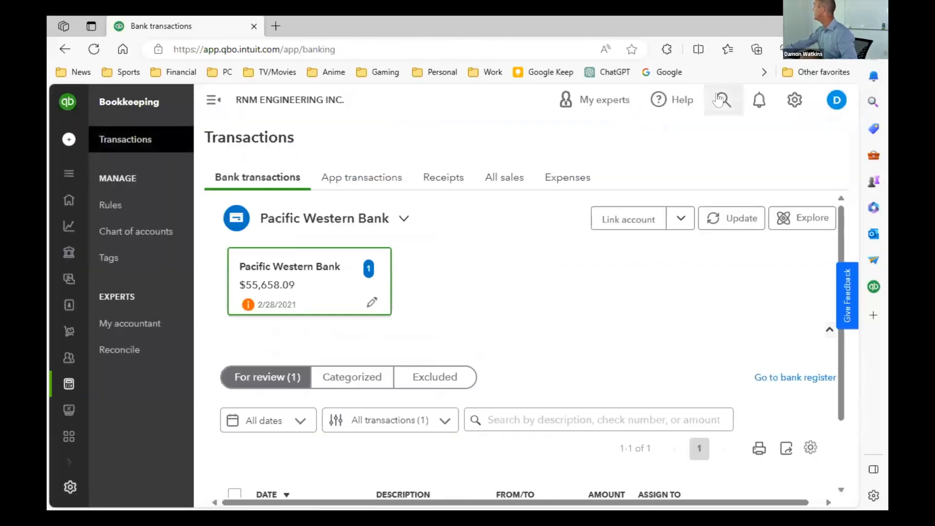
- Search the company for "vendors" and jump to the Vendors list
click(720, 99)
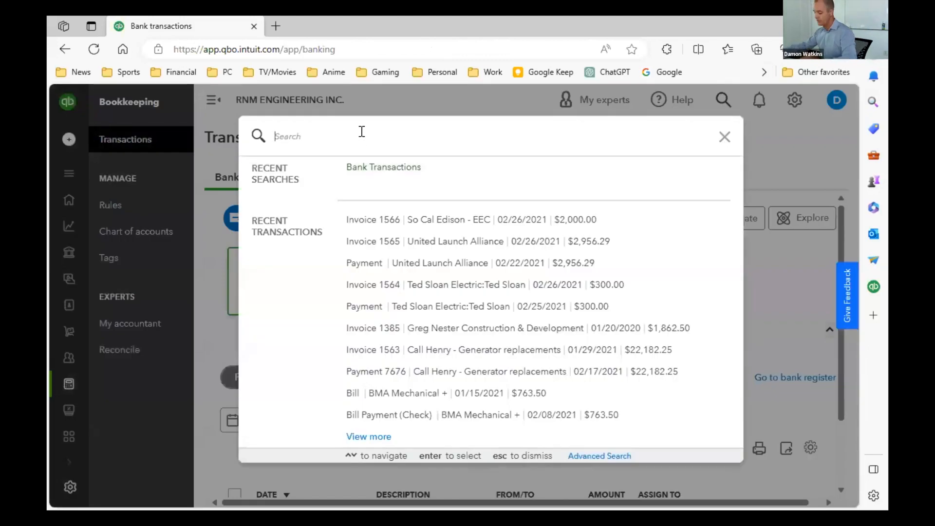
text(vendors)
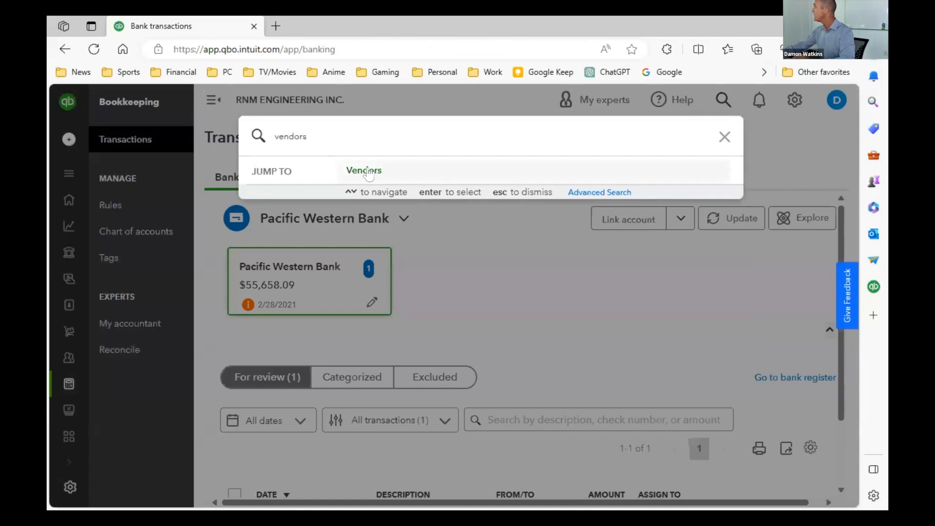
click(364, 170)
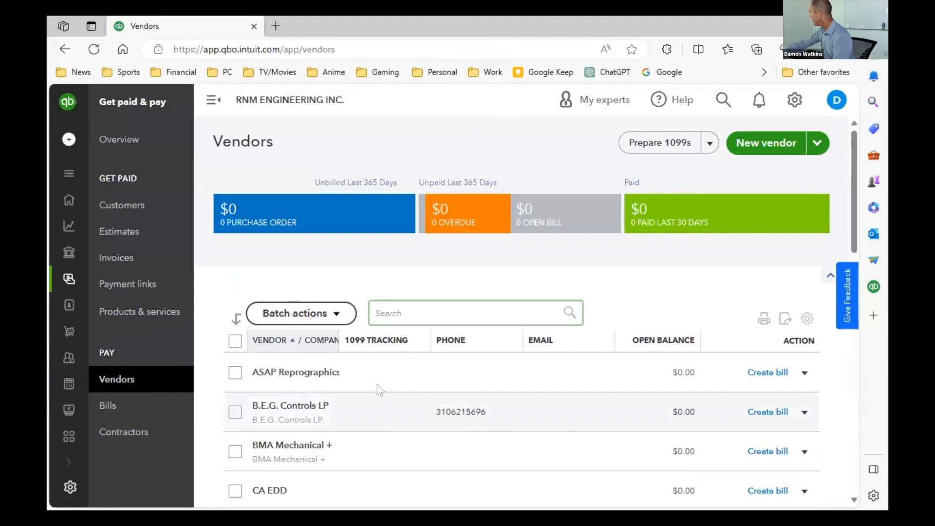
- Open the ASAP Reprographics vendor record for editing and look through its contact, address and attachment fields
click(316, 373)
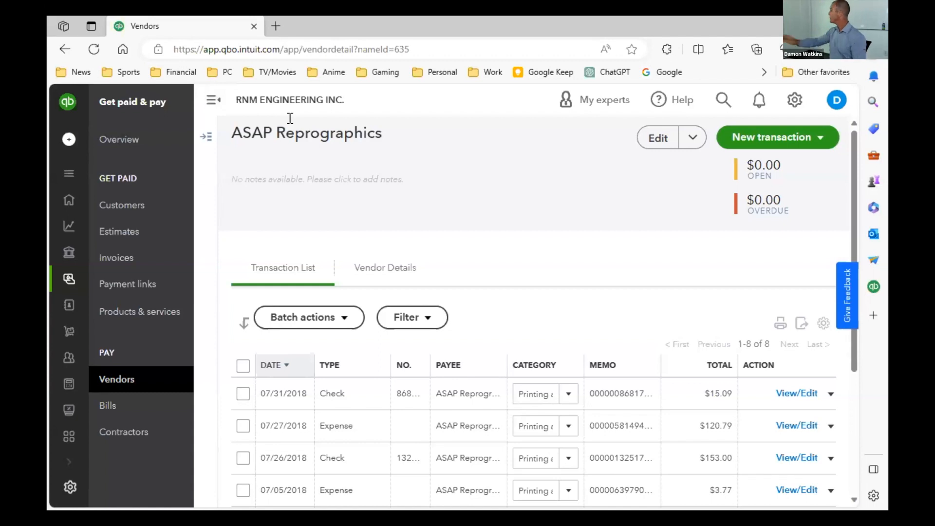
click(657, 138)
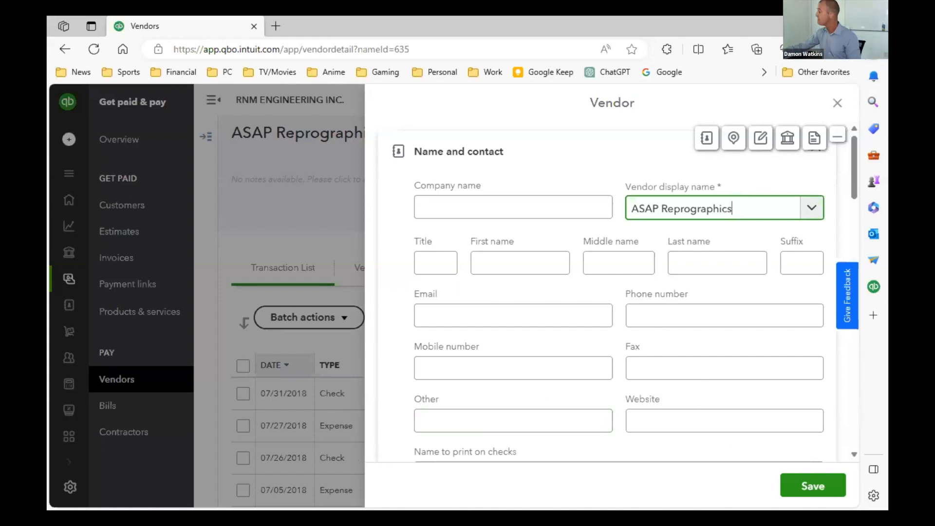
scroll(696, 365, down, 9)
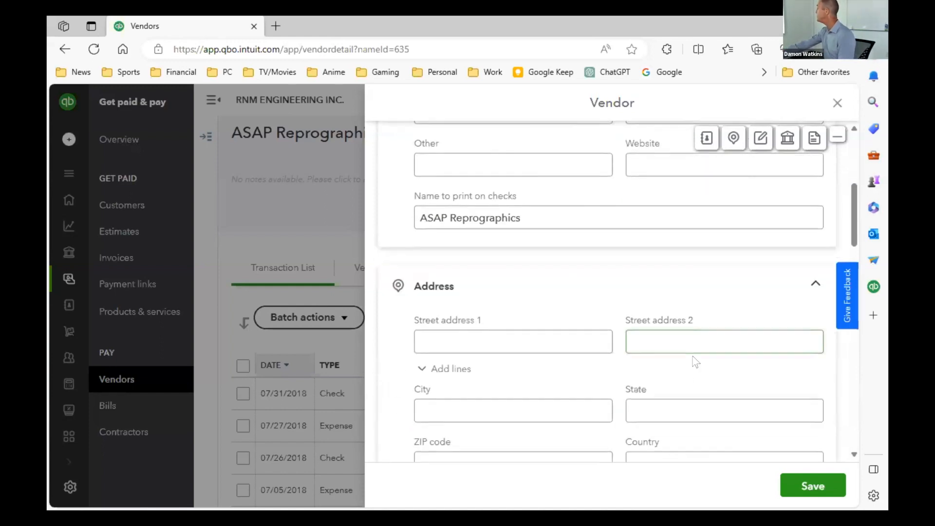
scroll(693, 358, down, 3)
scroll(693, 357, down, 3)
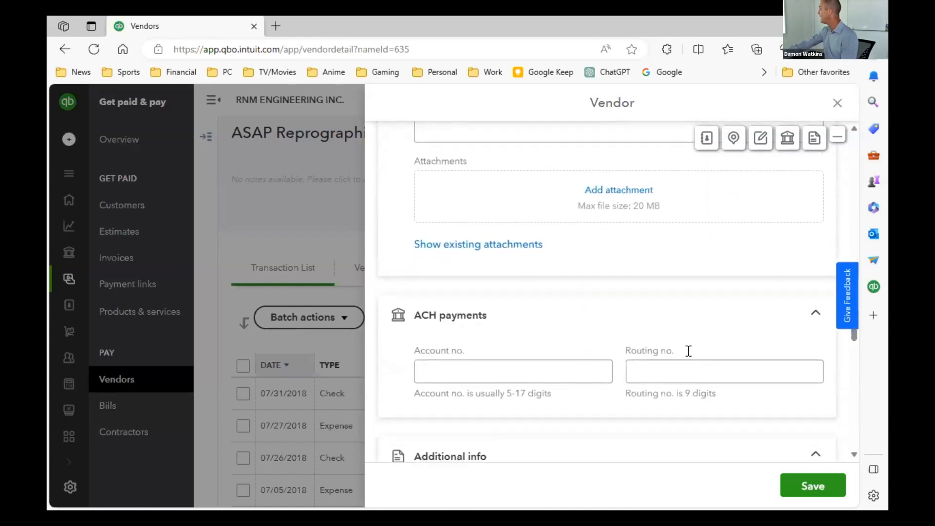
- Examine the vendor form's notes, ACH payments, tax ID, 1099 tracking, billing rate and payment terms fields
scroll(691, 346, up, 2)
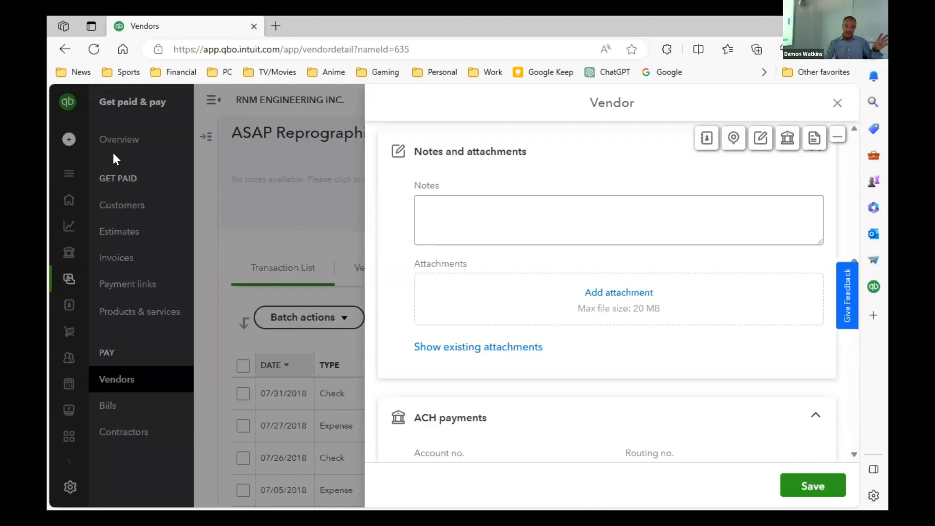
scroll(699, 430, down, 4)
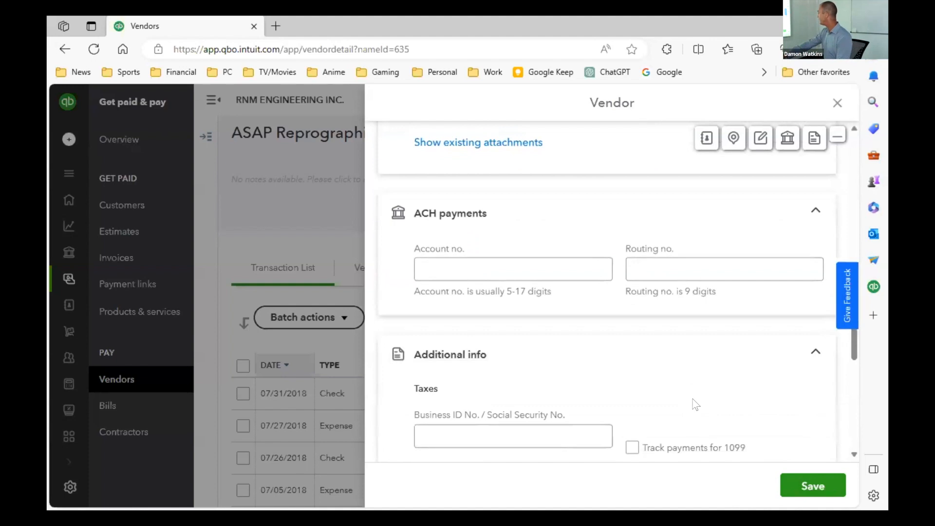
scroll(692, 397, down, 2)
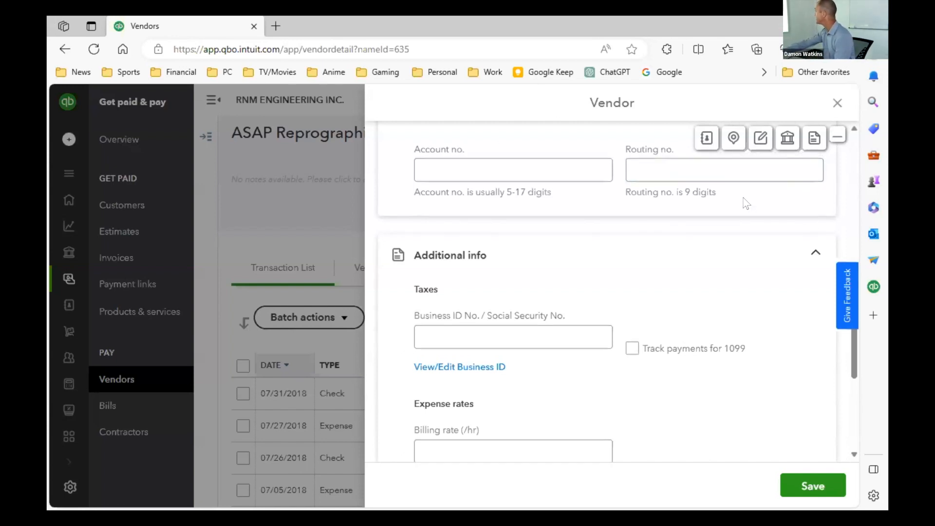
scroll(742, 207, up, 2)
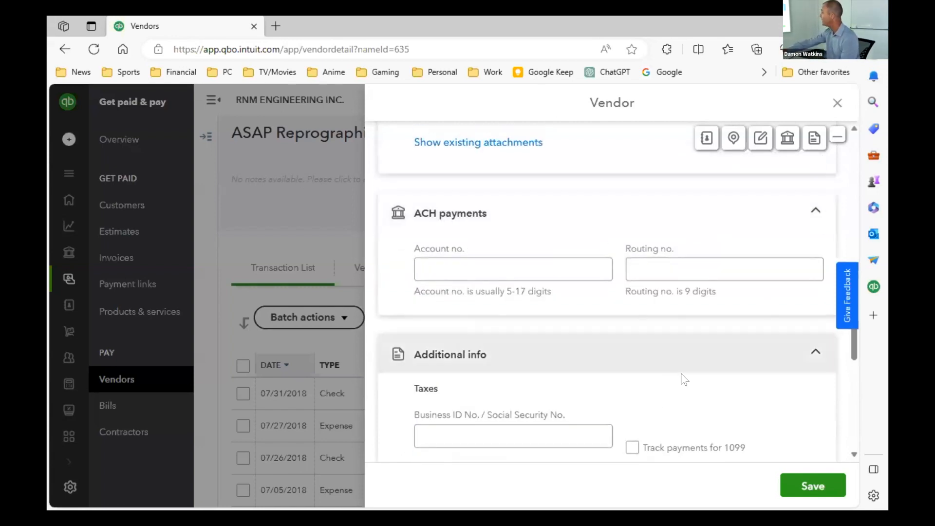
scroll(697, 350, down, 2)
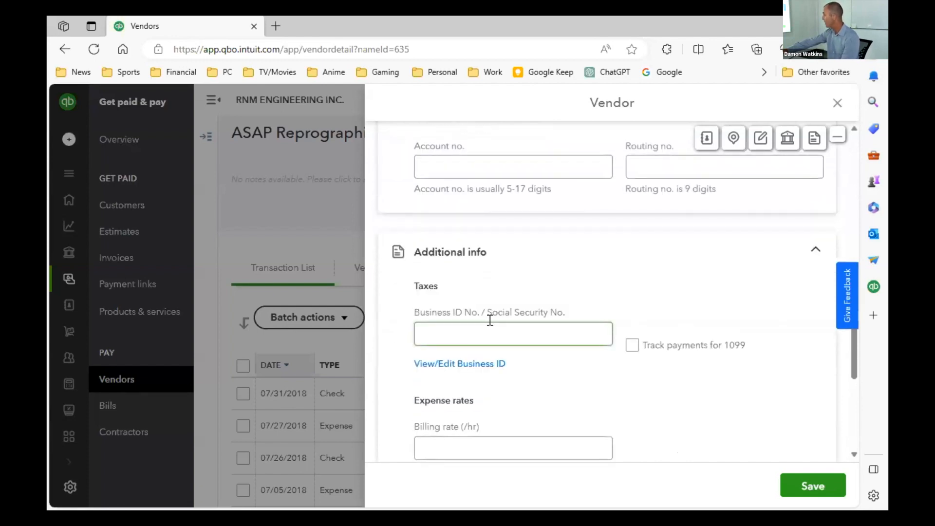
scroll(505, 331, down, 2)
click(507, 338)
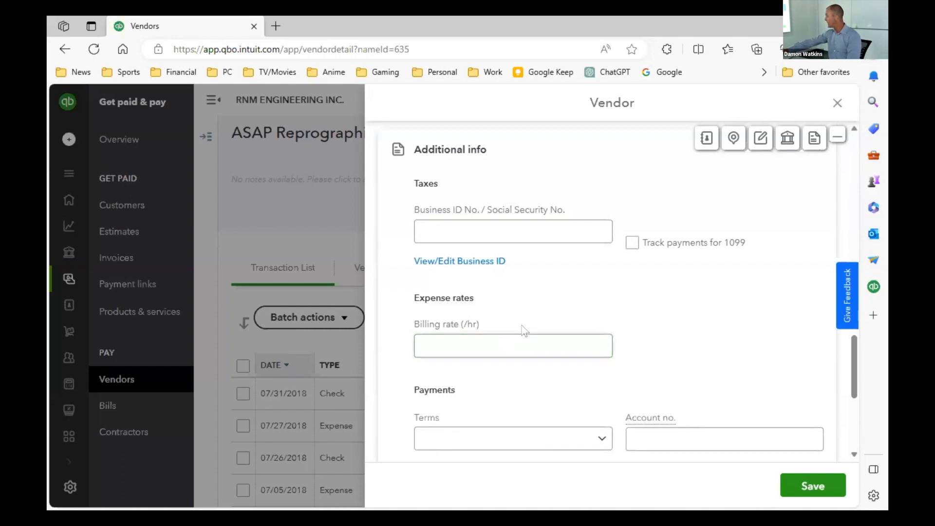
scroll(518, 341, down, 3)
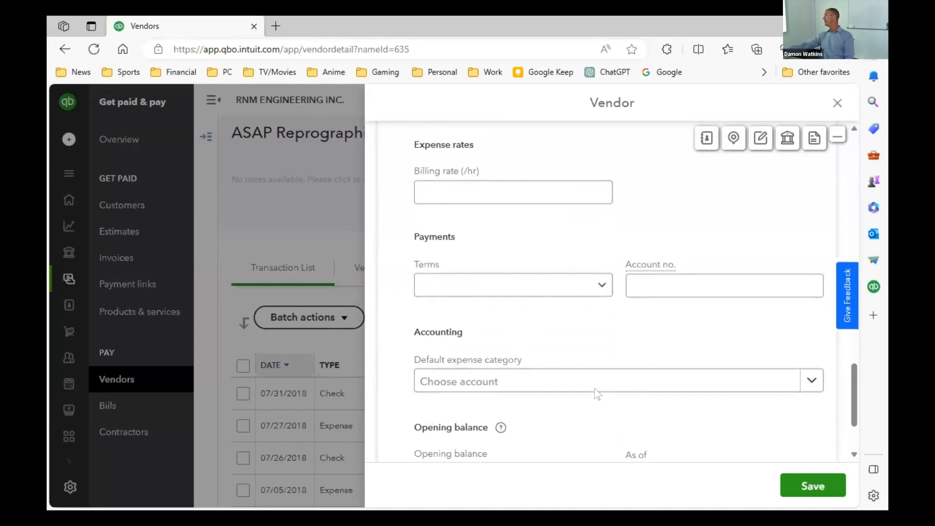
- View the vendor's default expense category choices and opening balance fields, and close the vendor form without saving
click(577, 387)
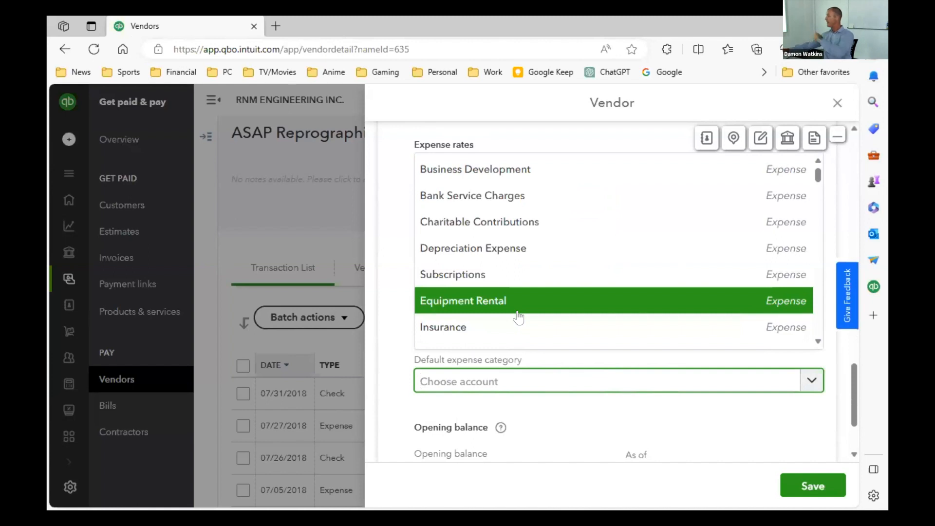
click(562, 494)
scroll(647, 392, down, 3)
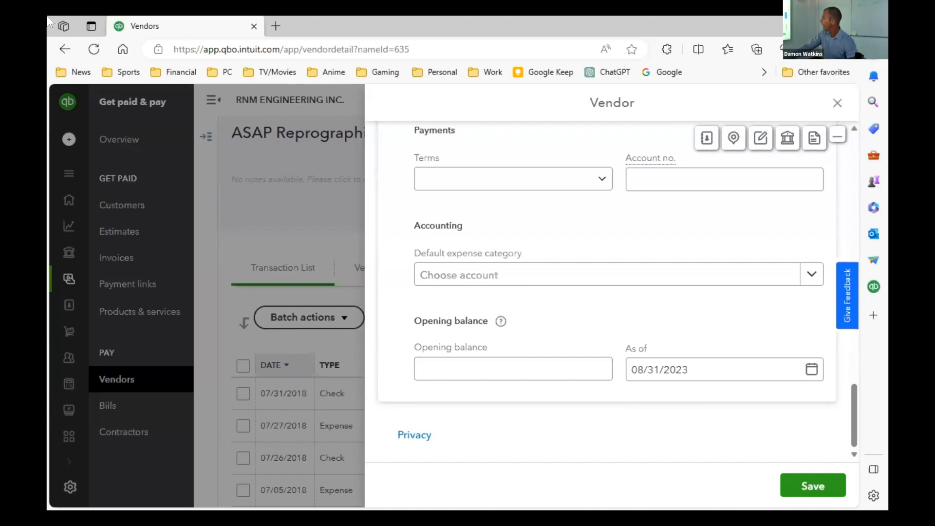
click(837, 102)
- Search the company for "banking" and jump from the vendor record to Bank Transactions
click(718, 101)
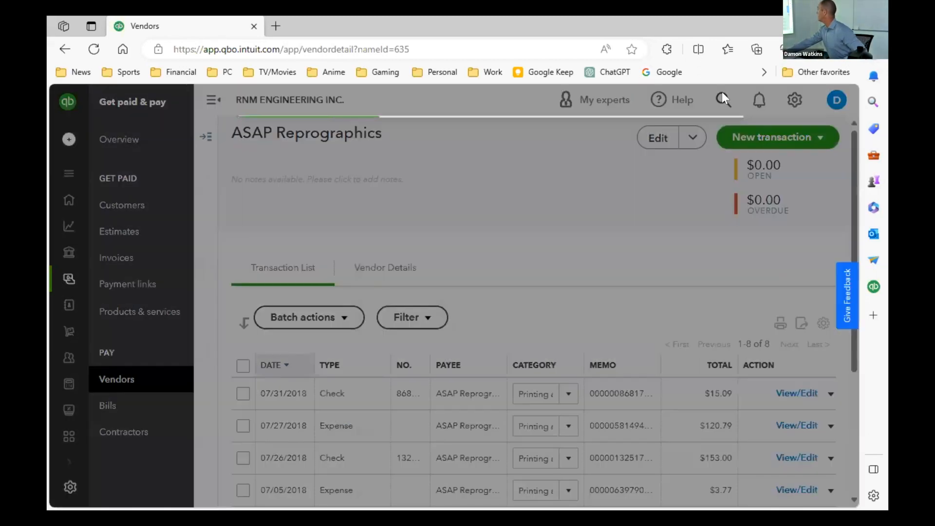
text(banking)
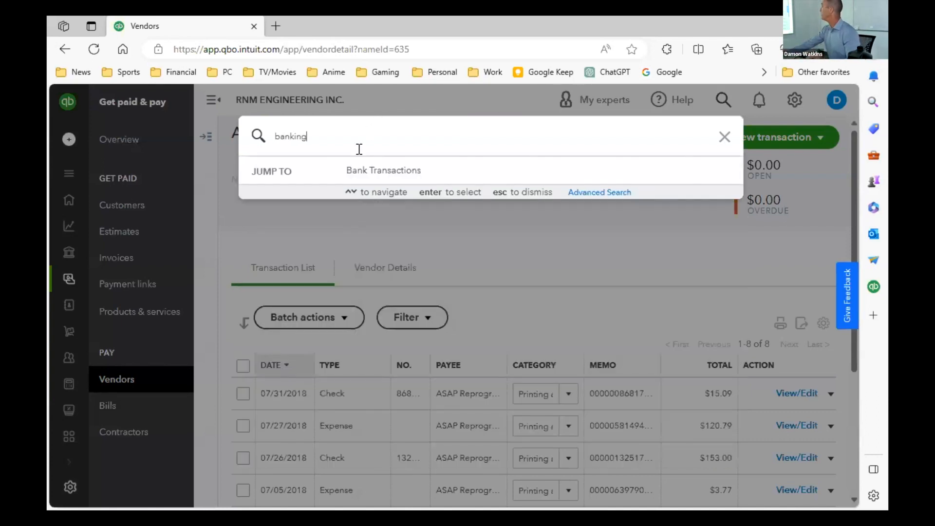
click(377, 172)
- Expand the Bay Area Consult transaction awaiting review and look through its categorization, tag, memo and bank detail fields
scroll(681, 413, down, 2)
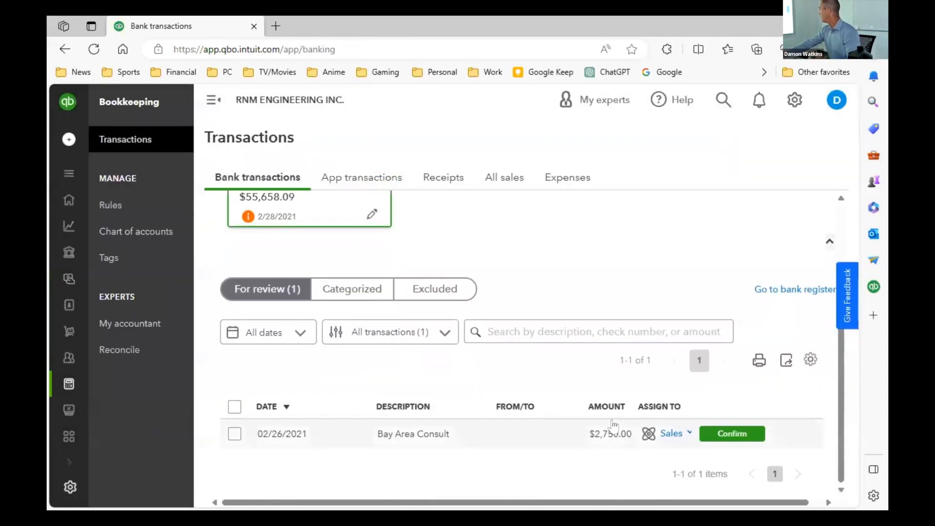
click(433, 437)
scroll(535, 448, down, 2)
scroll(487, 414, down, 2)
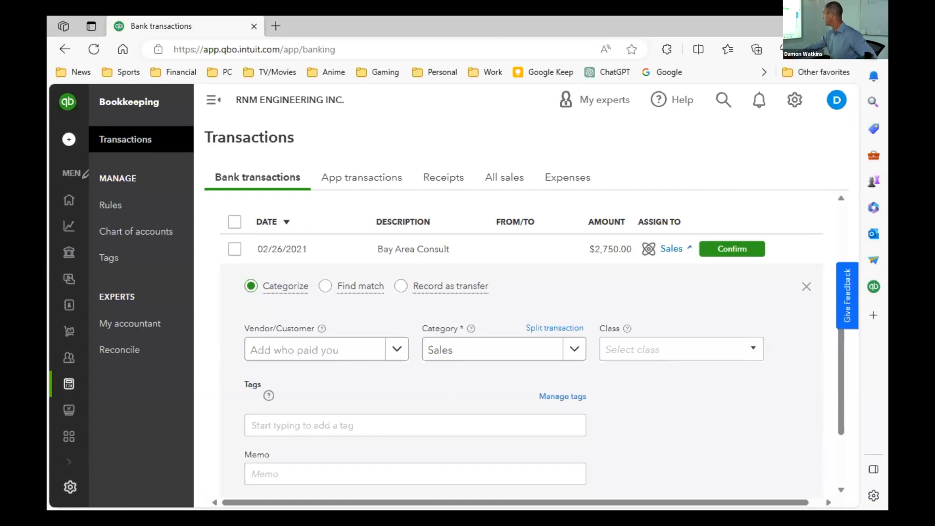
scroll(568, 372, down, 3)
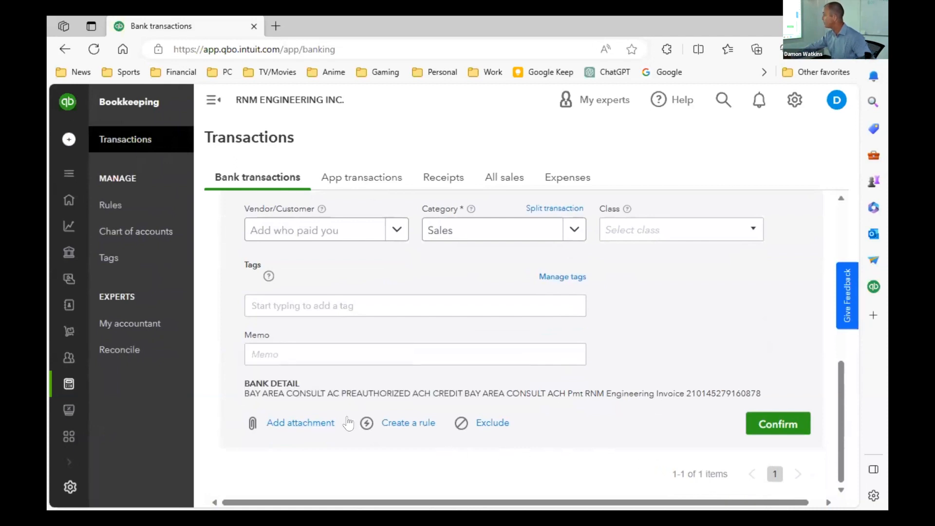
- Browse the category choices for the Bay Area Consult transaction and assign it to Computer Hardware under Computer
click(477, 233)
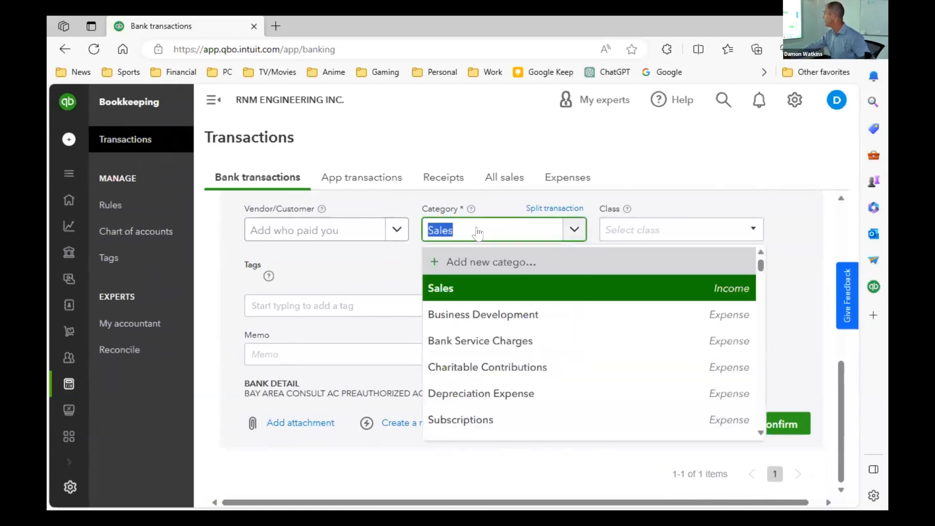
scroll(549, 350, down, 4)
scroll(548, 355, up, 5)
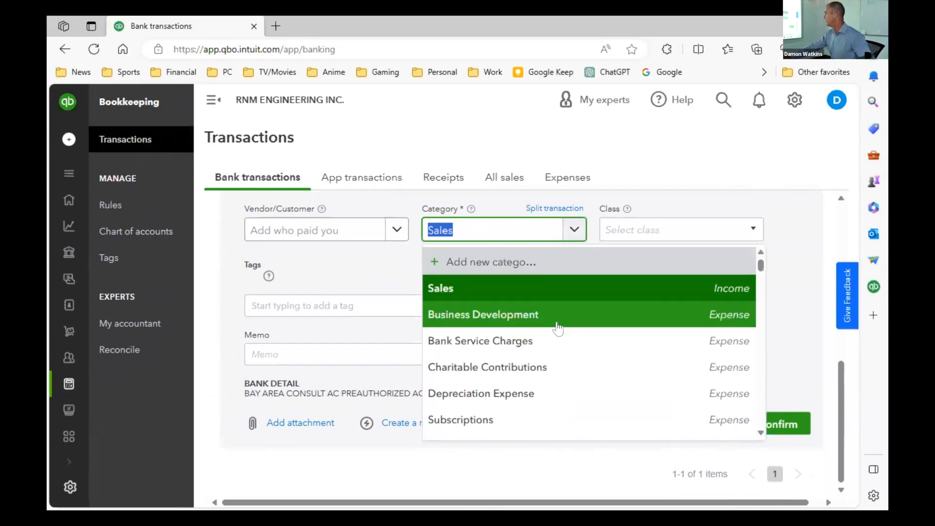
scroll(621, 404, down, 3)
scroll(620, 393, down, 5)
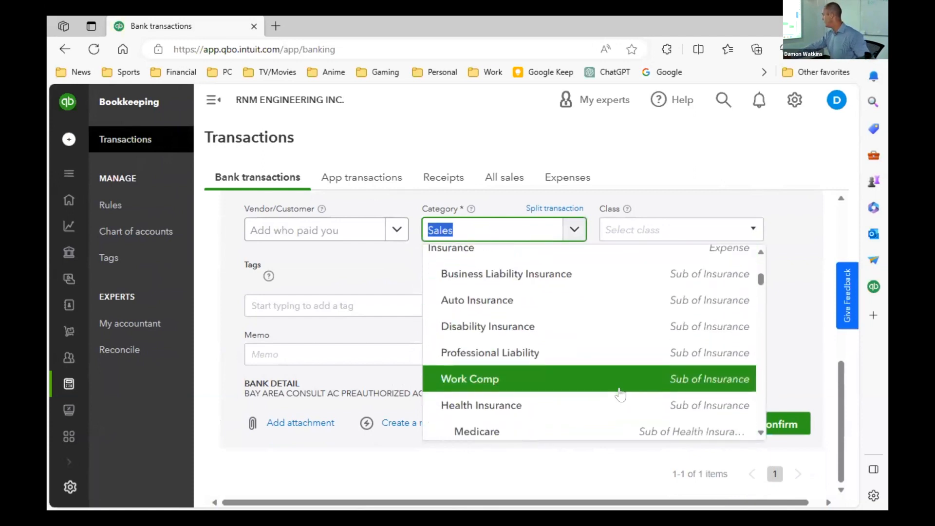
scroll(620, 394, down, 5)
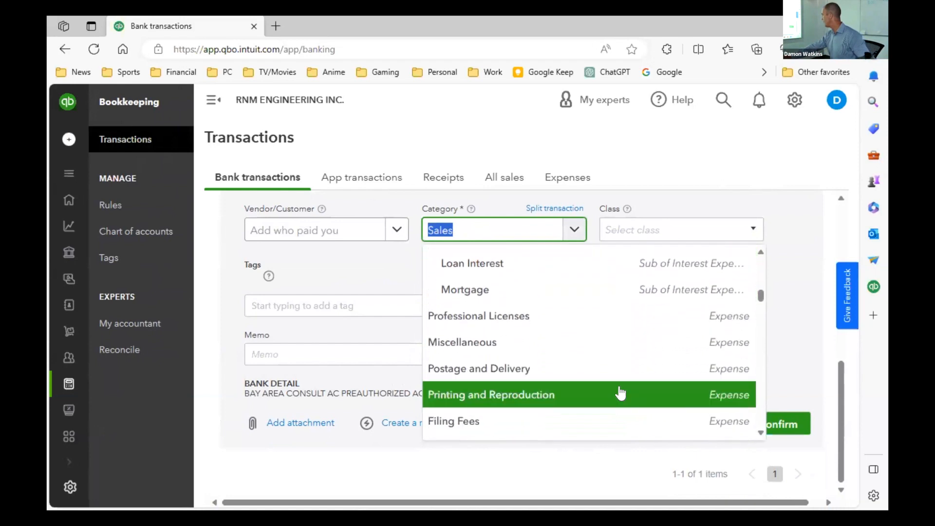
scroll(620, 393, down, 4)
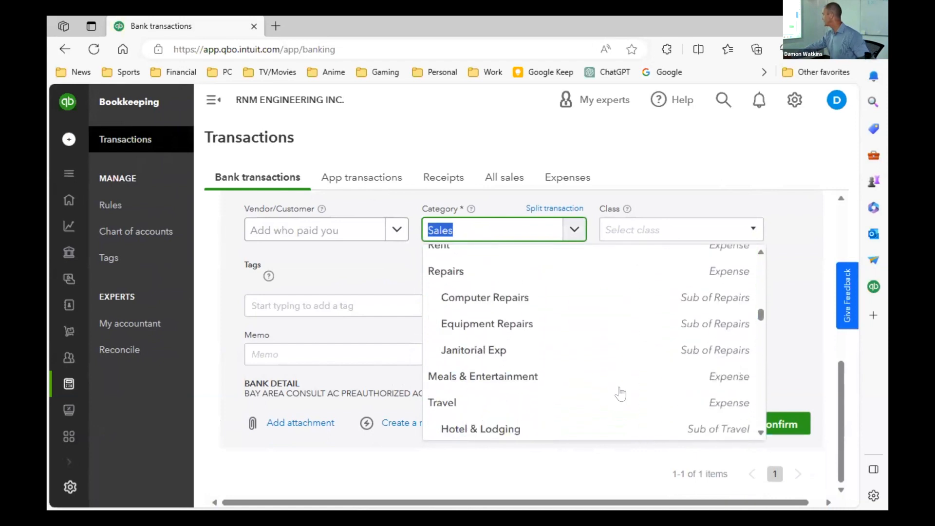
scroll(620, 393, down, 5)
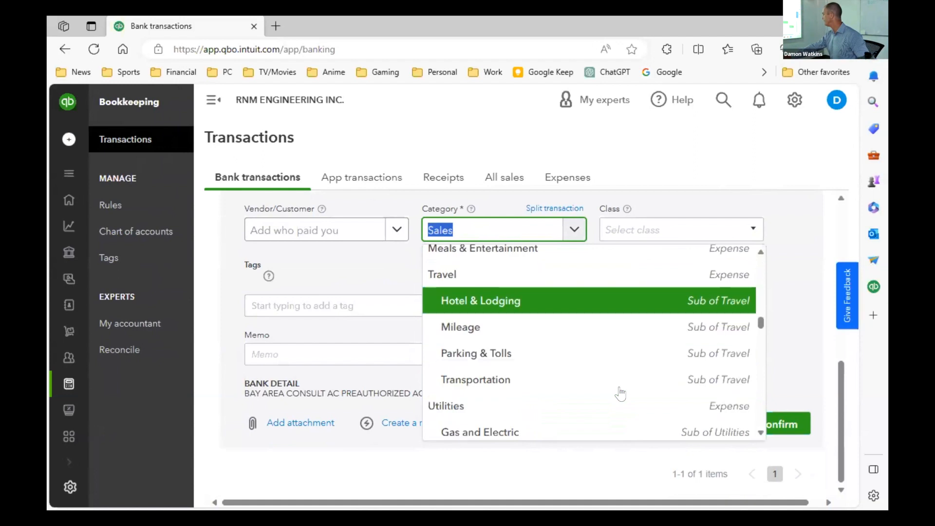
scroll(613, 392, up, 3)
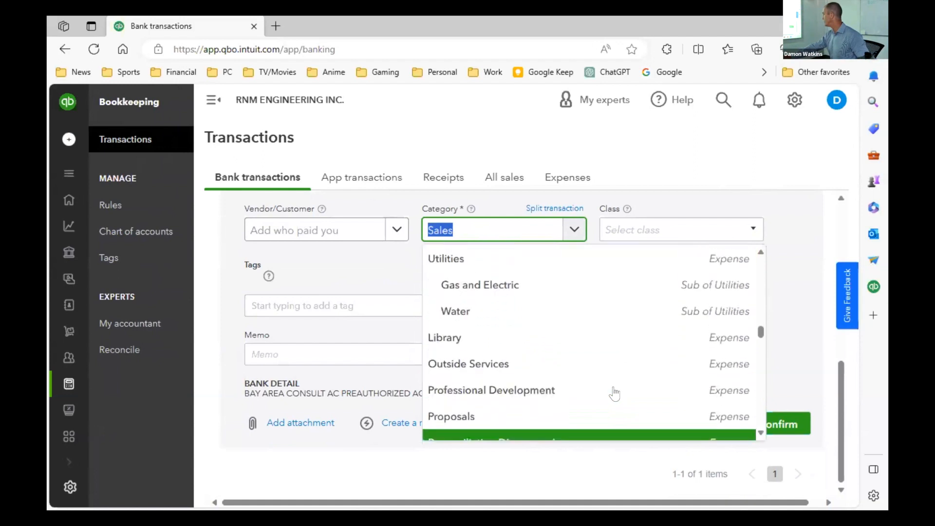
scroll(503, 371, down, 10)
scroll(504, 371, down, 6)
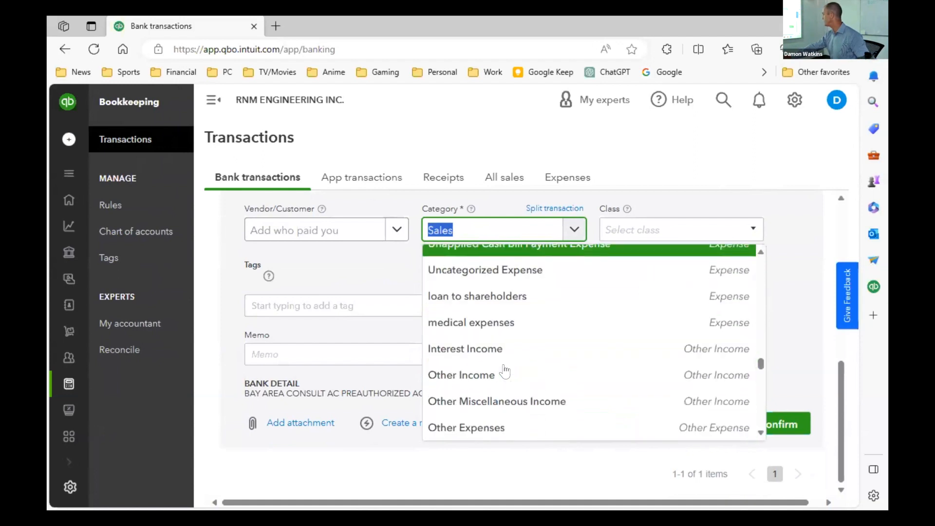
scroll(503, 372, up, 2)
scroll(504, 375, up, 4)
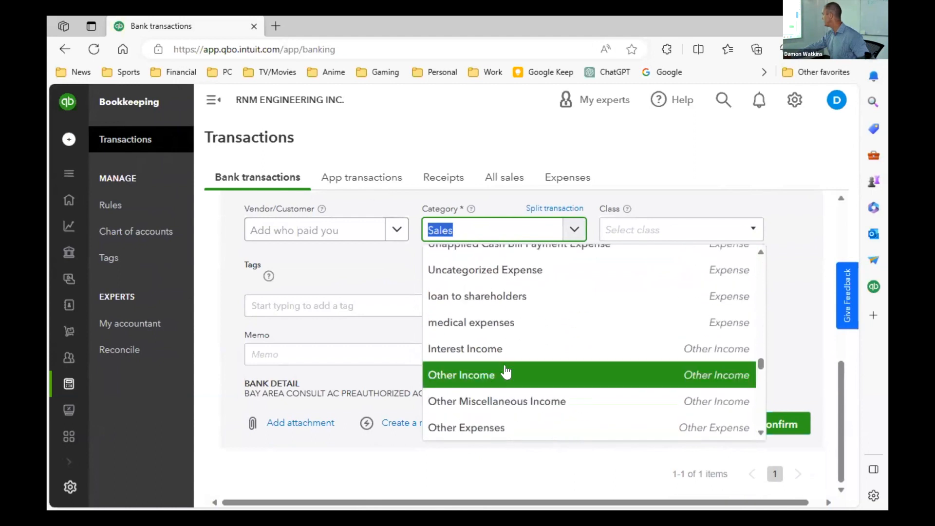
scroll(508, 381, up, 5)
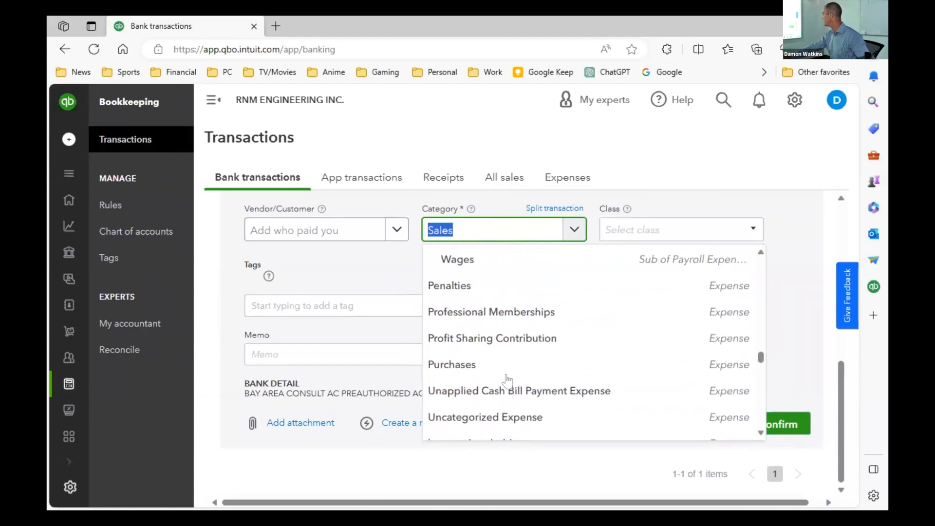
scroll(508, 381, up, 1)
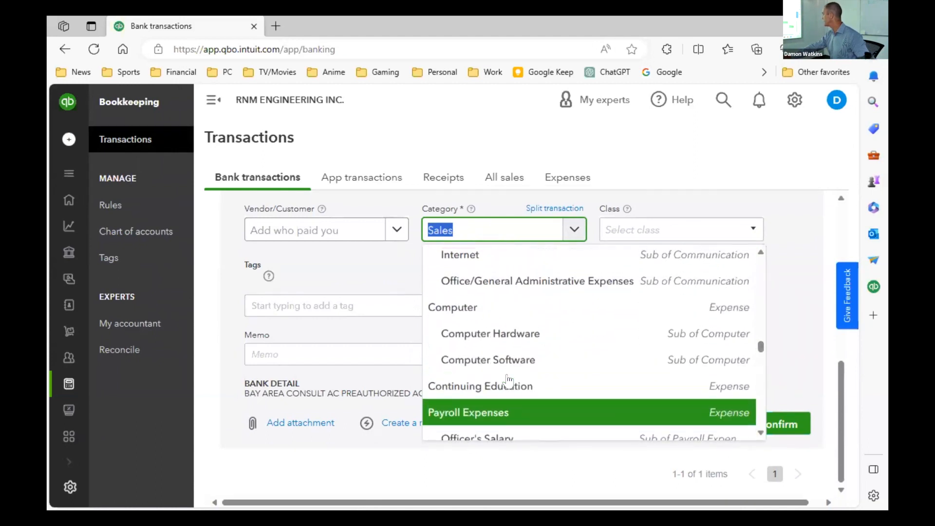
click(516, 330)
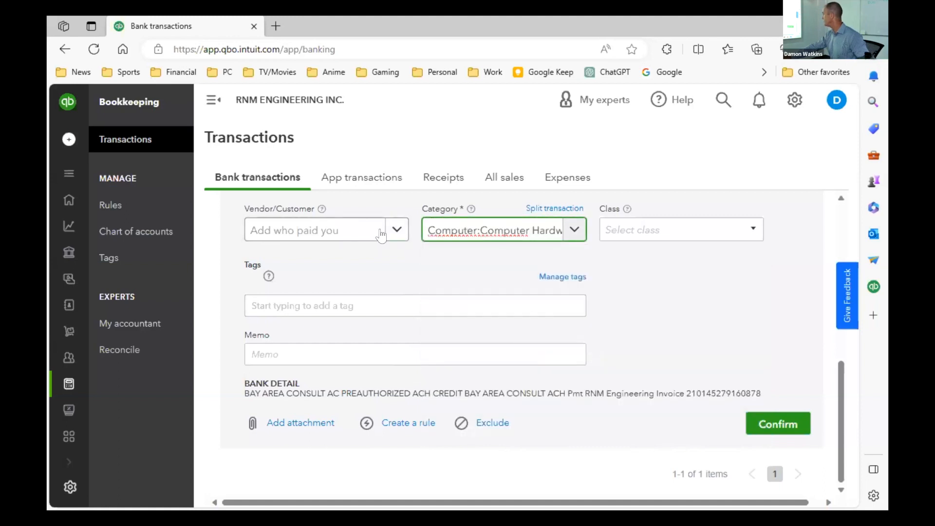
- View the transaction's vendor/customer choices without picking one, and look over its row and categorization fields again
click(390, 230)
click(636, 292)
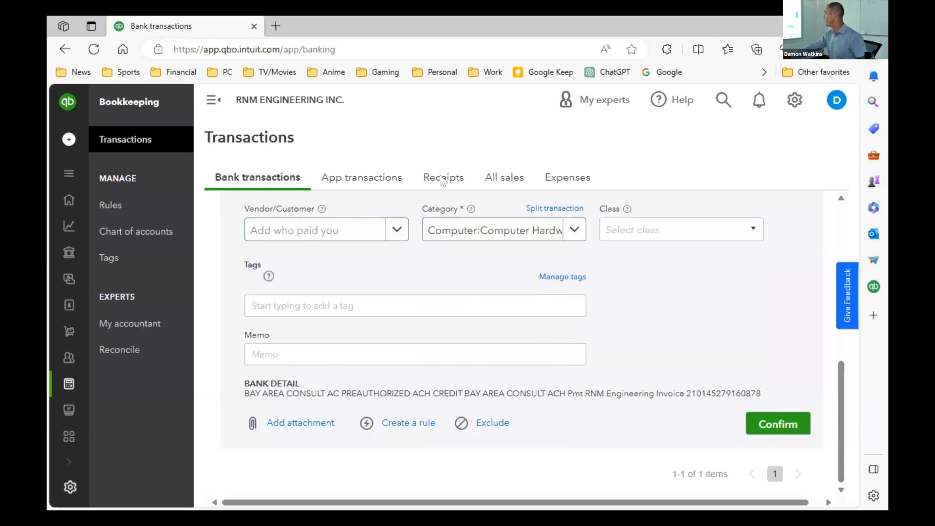
scroll(440, 298, up, 5)
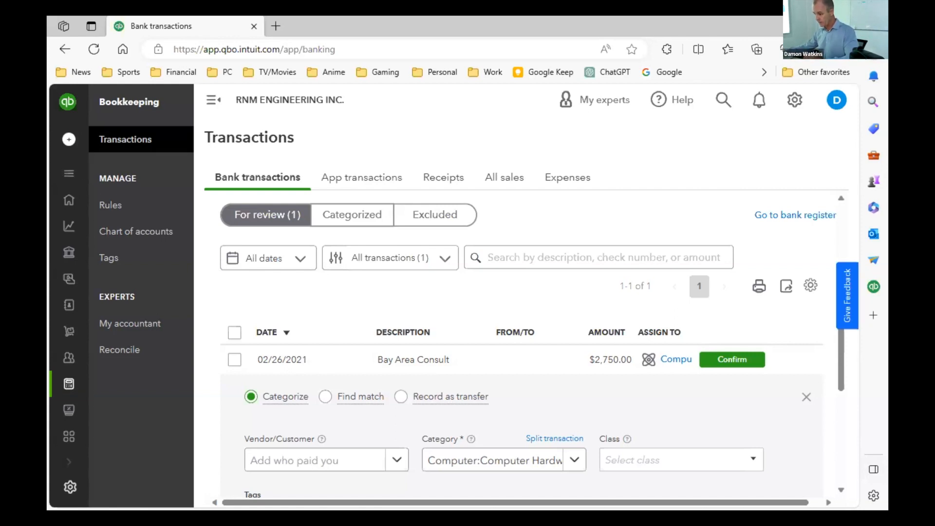
scroll(530, 341, down, 3)
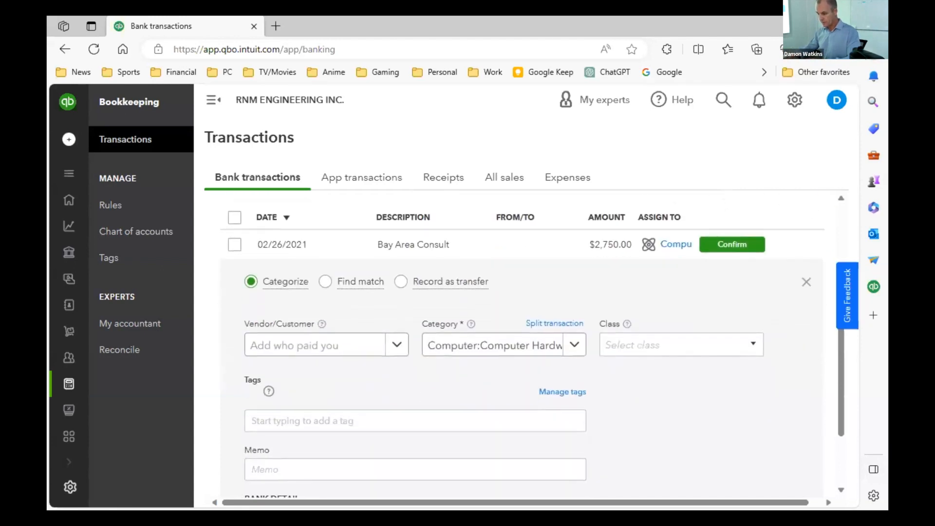
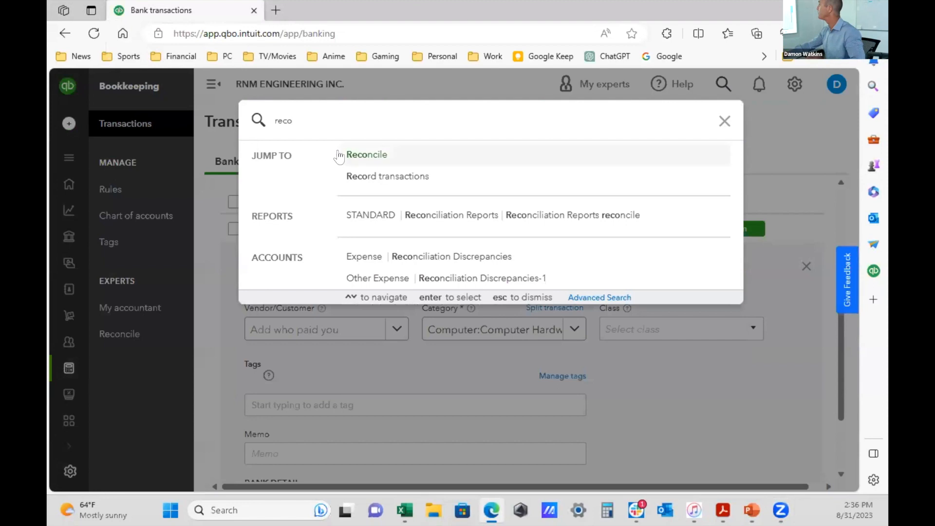
- Jump from the company search for "reco" to the Reconcile page
click(366, 155)
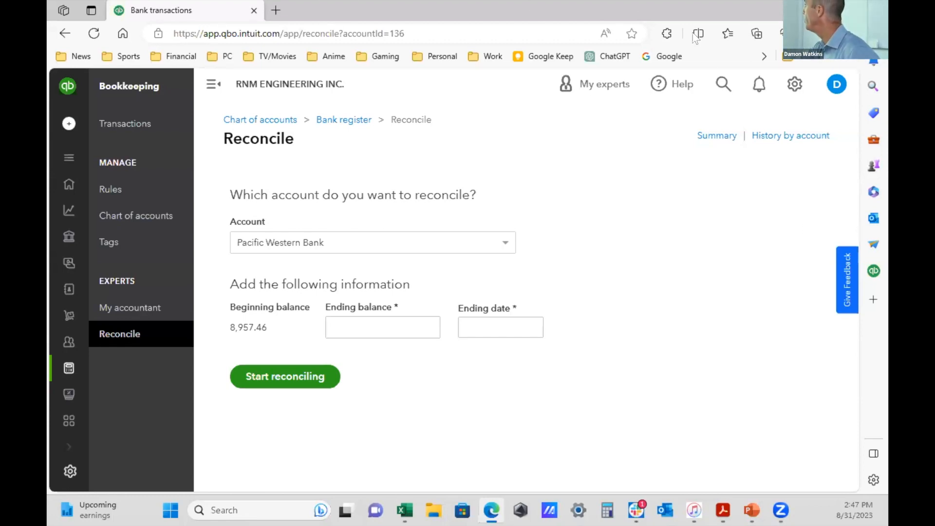
- Search the company for "report" and open the standard Collections Report
click(723, 84)
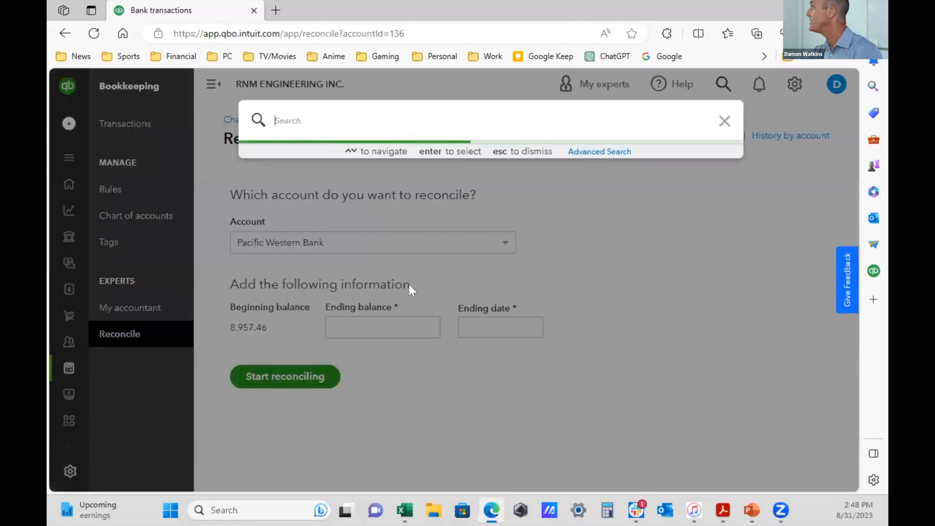
text(reporting)
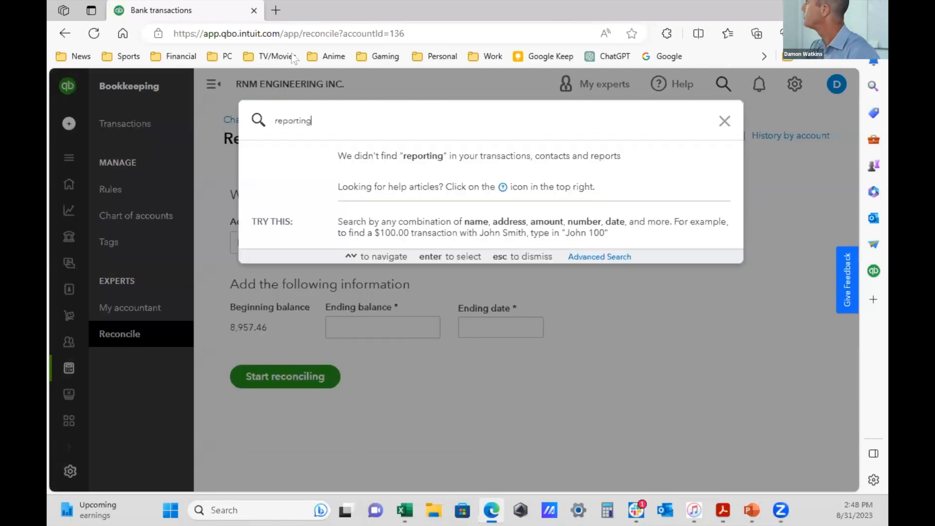
key(BackSpace)
key(BackSpace)
key(BackSpace)
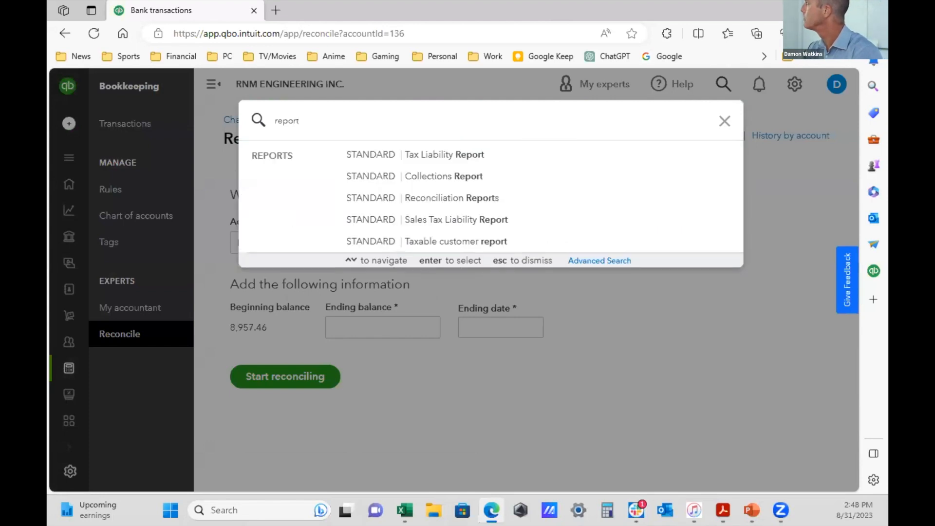
click(443, 176)
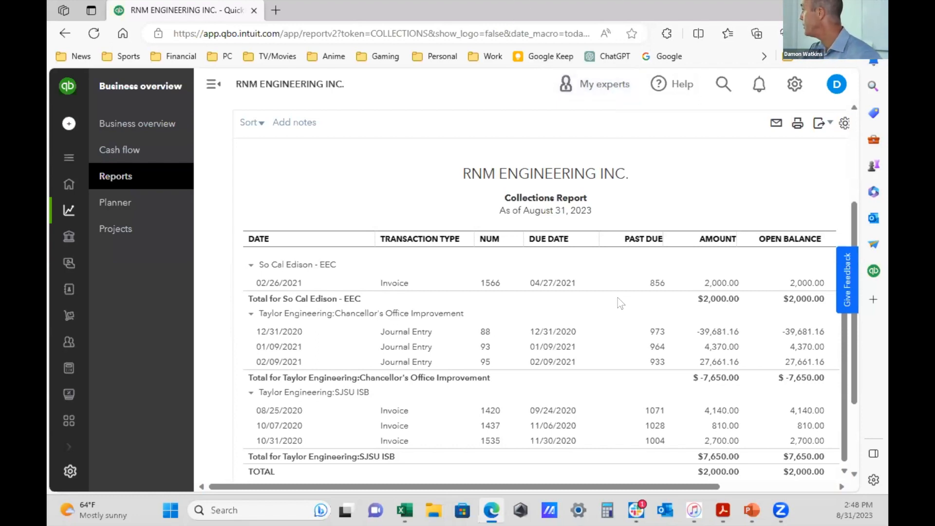
- Examine the Collections Report's past-due entries, customer totals, report period and as-of date
scroll(772, 326, down, 1)
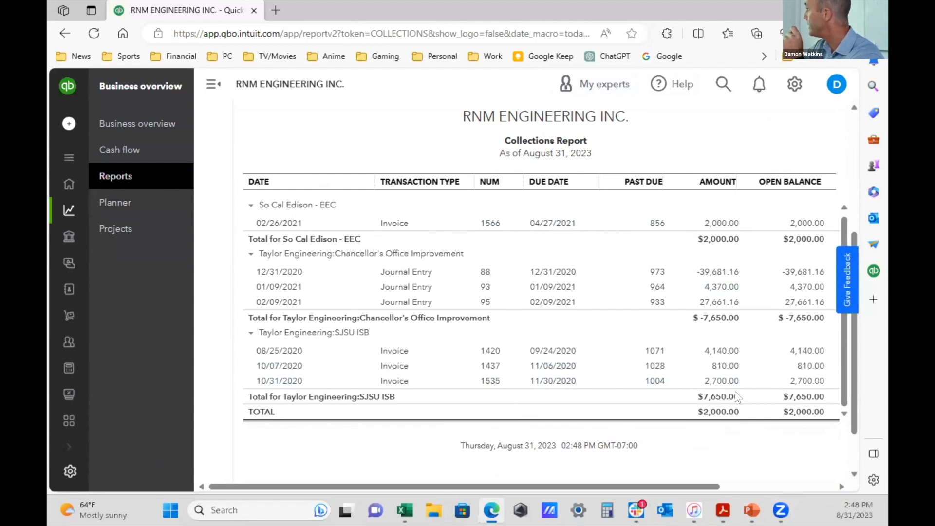
scroll(355, 265, up, 3)
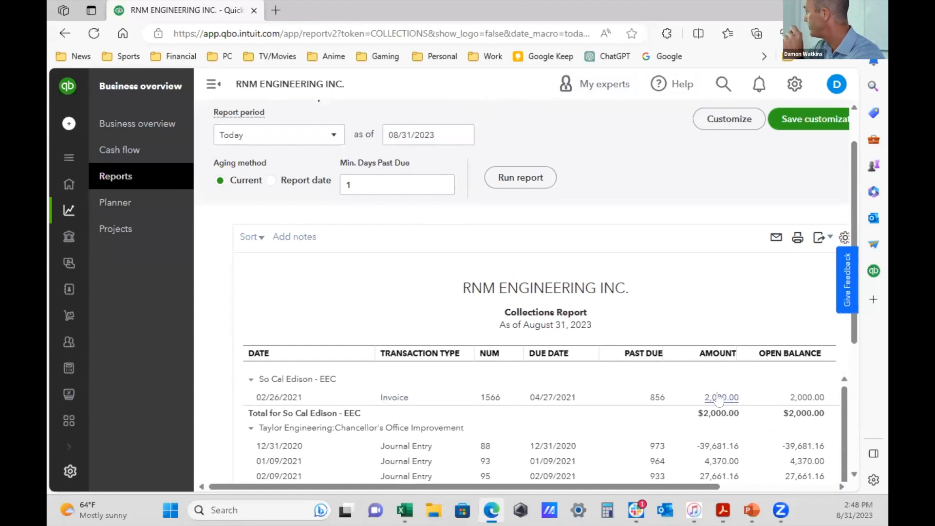
scroll(419, 292, down, 3)
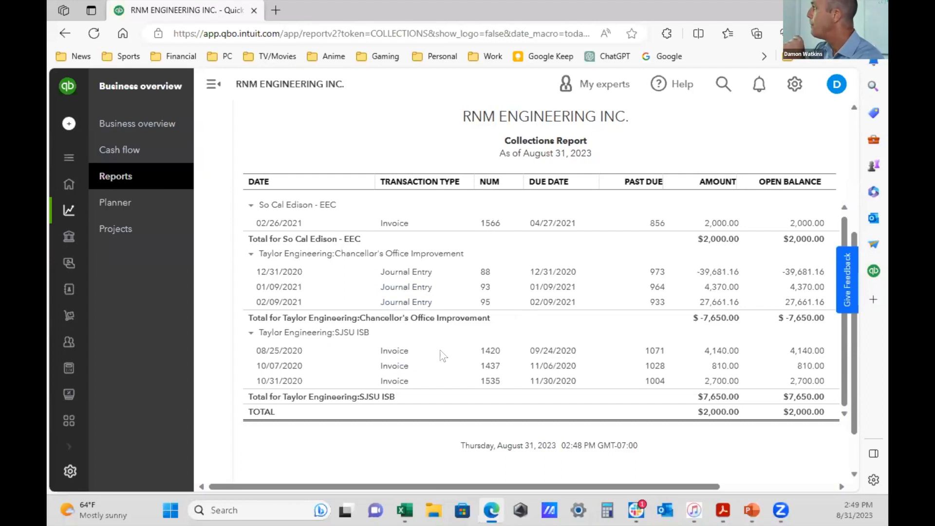
scroll(443, 356, up, 1)
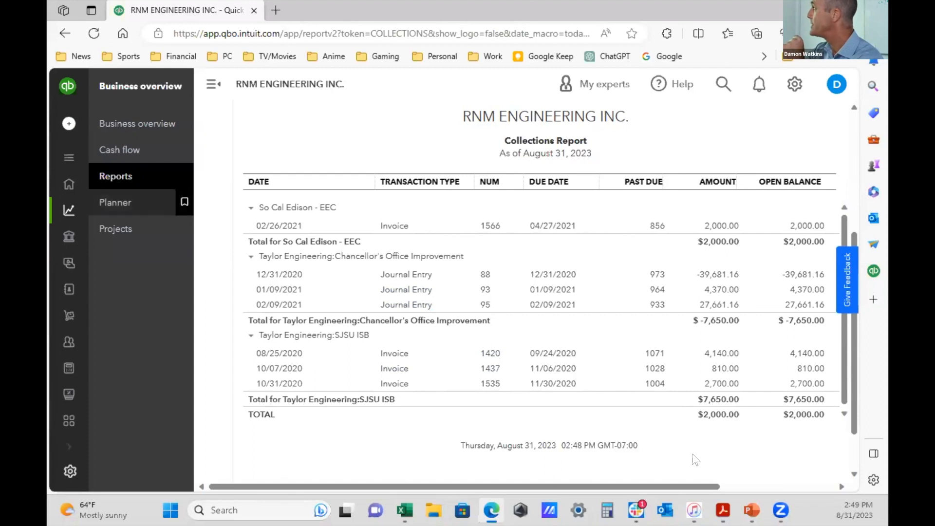
scroll(469, 328, up, 4)
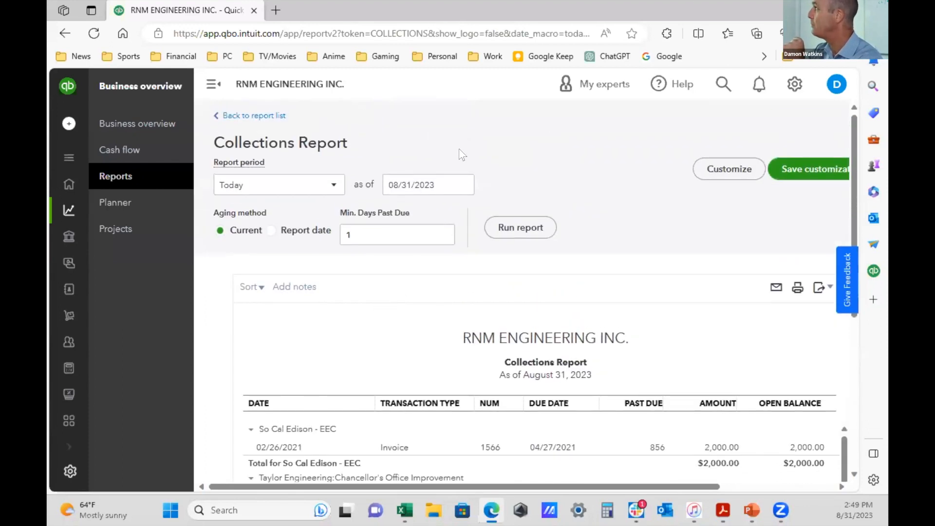
click(446, 187)
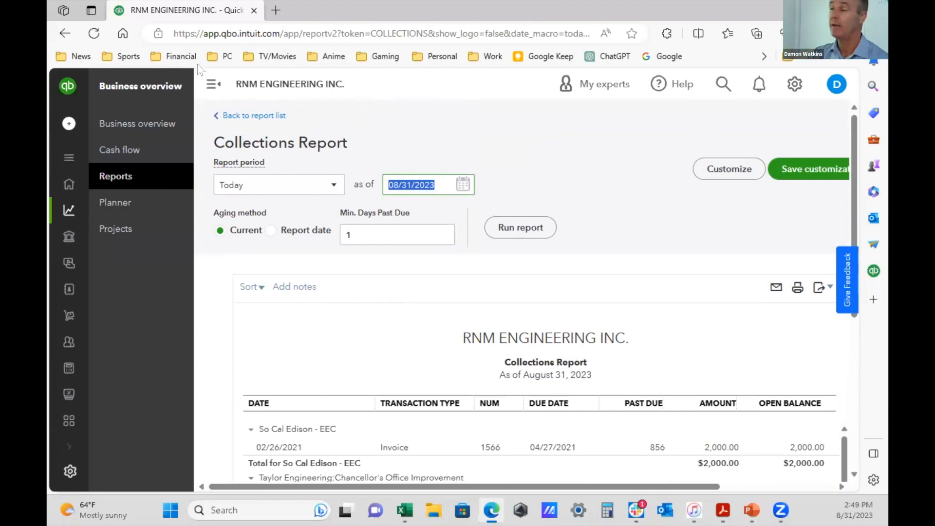
- Go back to the report list and switch it to the custom reports
click(268, 117)
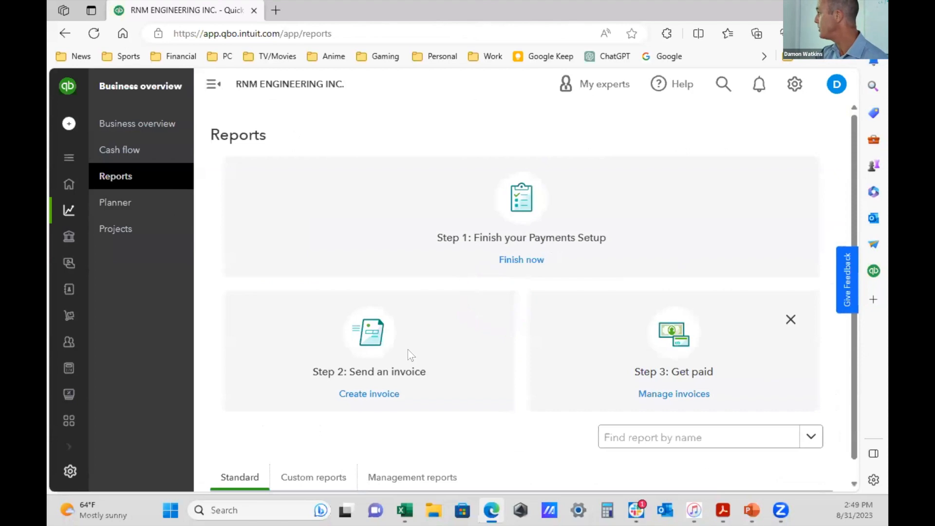
scroll(411, 344, down, 1)
click(307, 462)
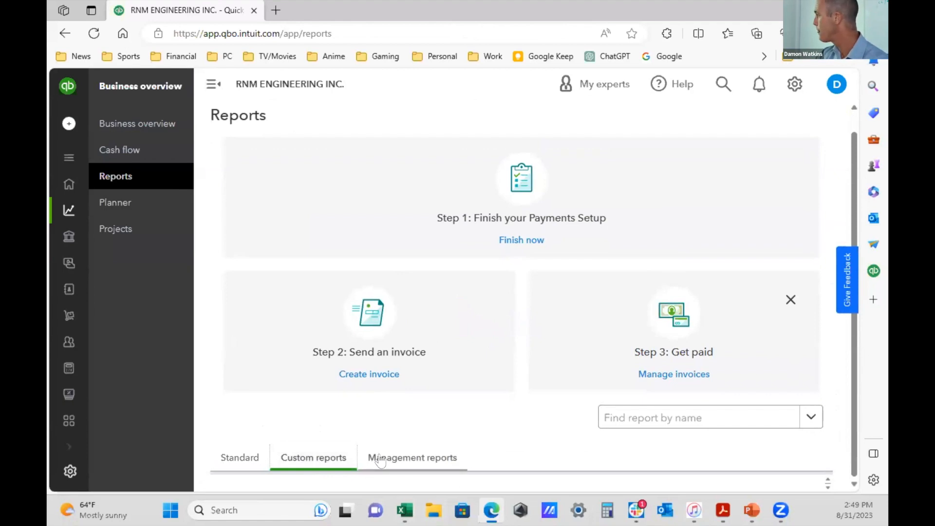
- Try to find a report by the name "payables" and clear the entry
click(705, 418)
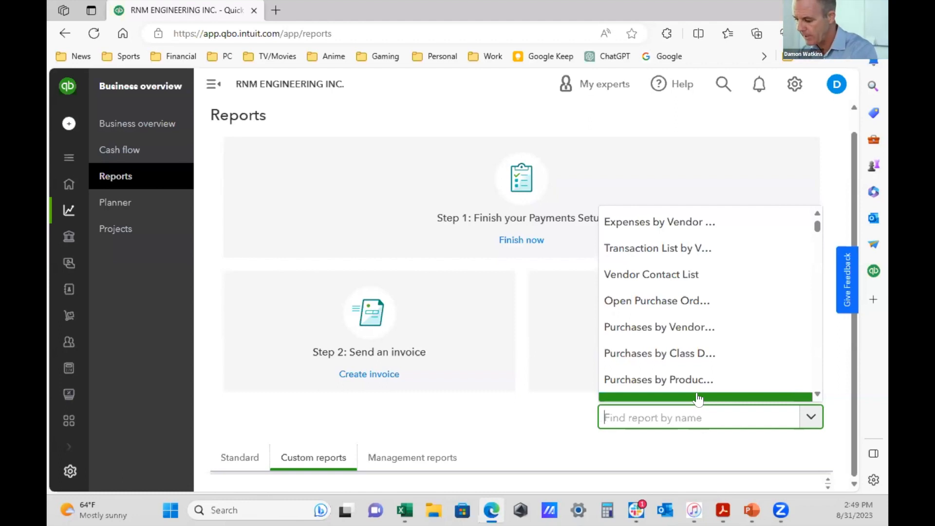
text(payables)
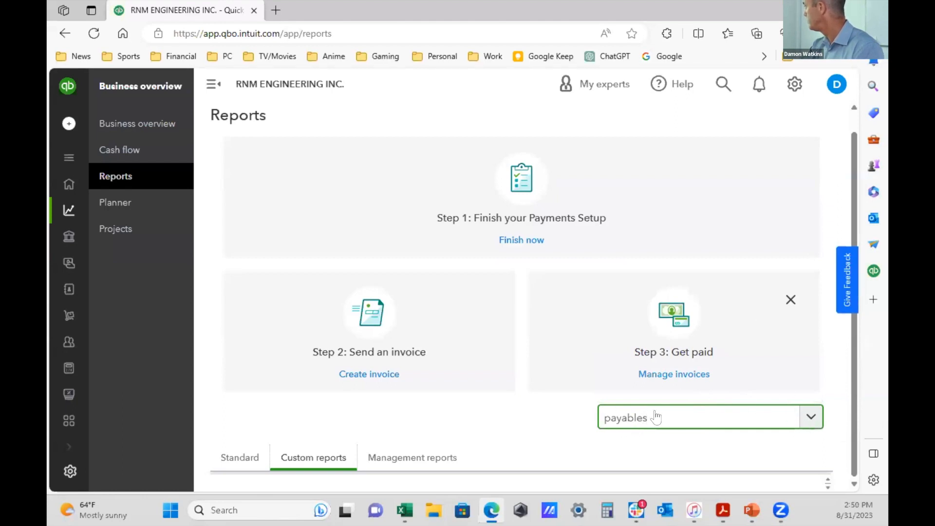
drag(651, 417, 616, 418)
key(BackSpace)
key(BackSpace)
key(BackSpace)
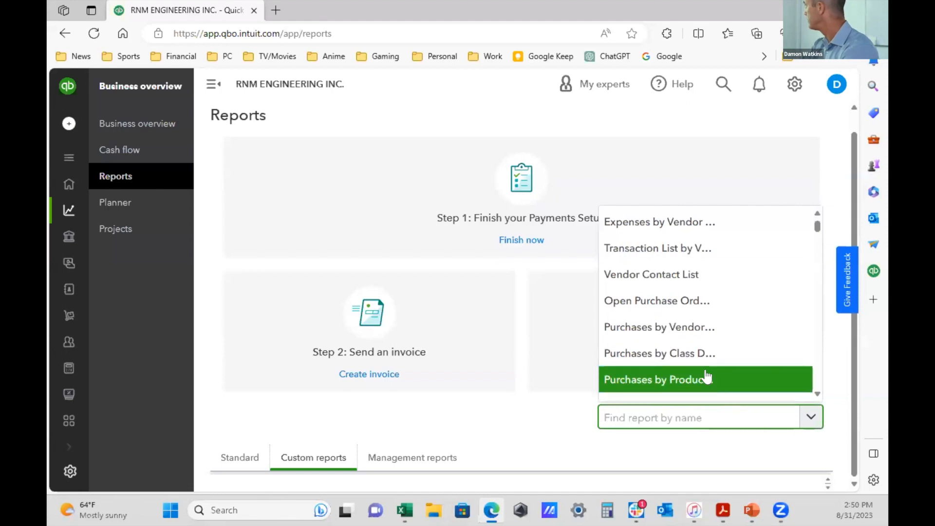
- Find the accounts payable aging detail report among the available report names and open it
scroll(710, 360, down, 2)
scroll(718, 363, down, 5)
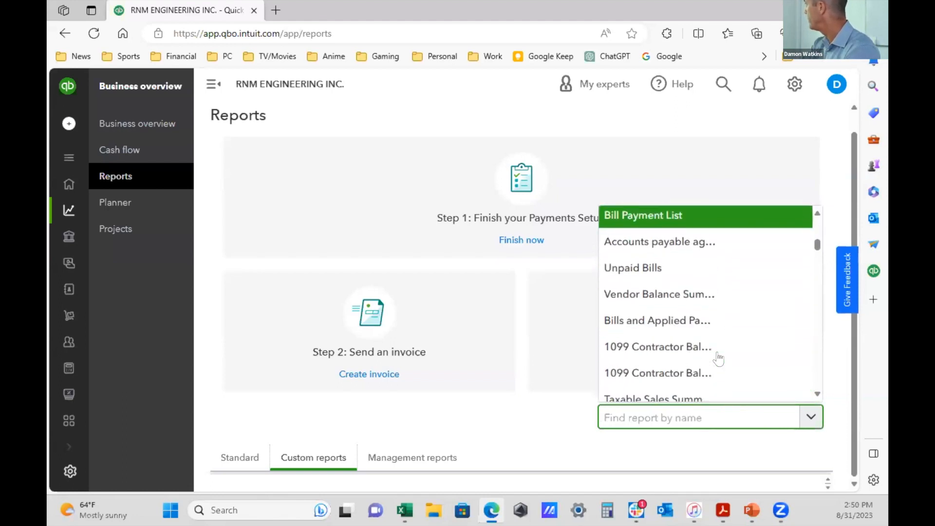
click(704, 241)
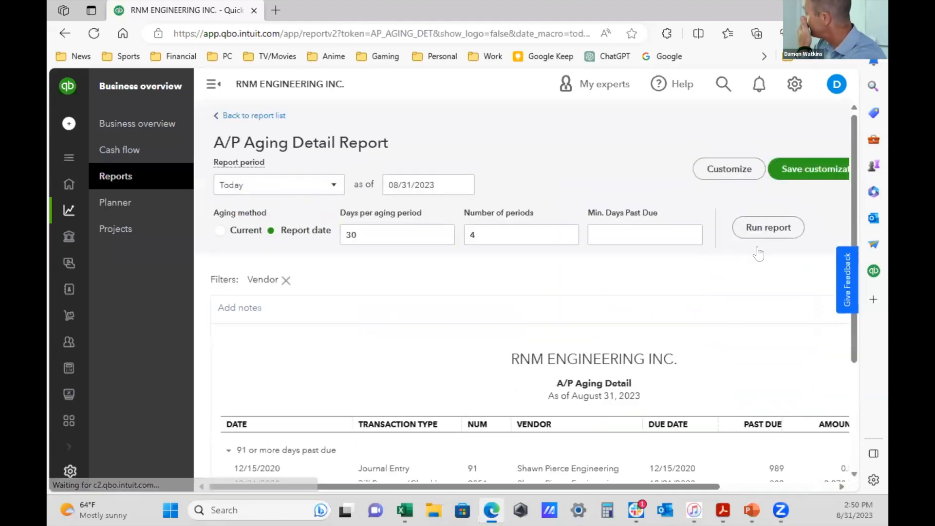
- Look over the A/P Aging Detail report, remove its Vendor filter and read the explanation of the report period
scroll(725, 243, down, 3)
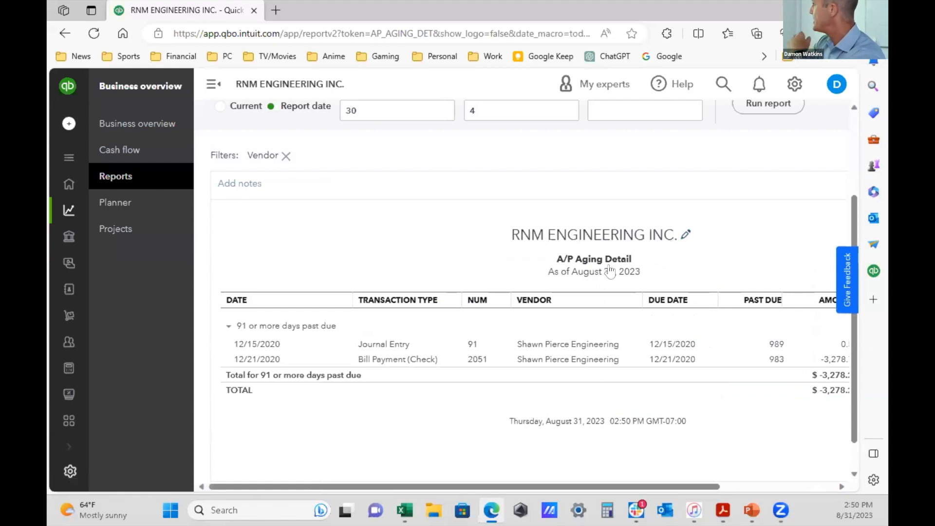
scroll(724, 277, down, 1)
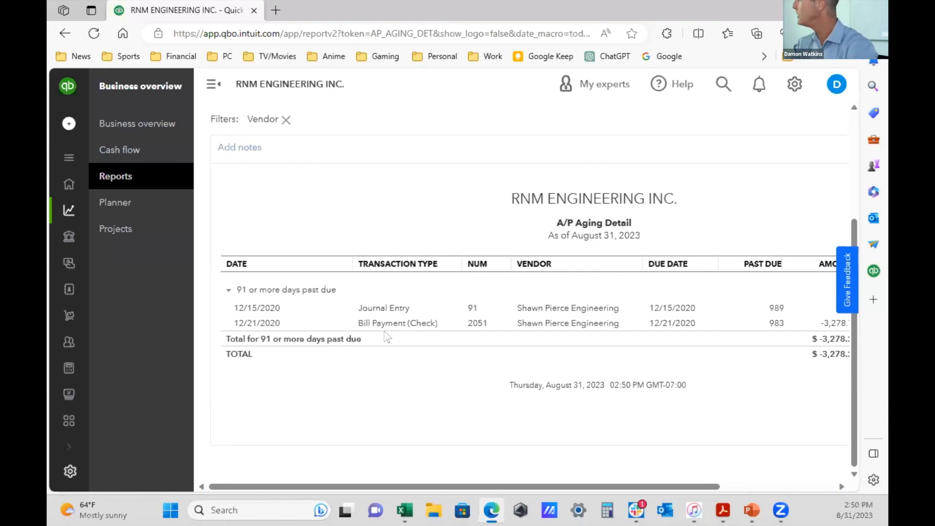
click(277, 122)
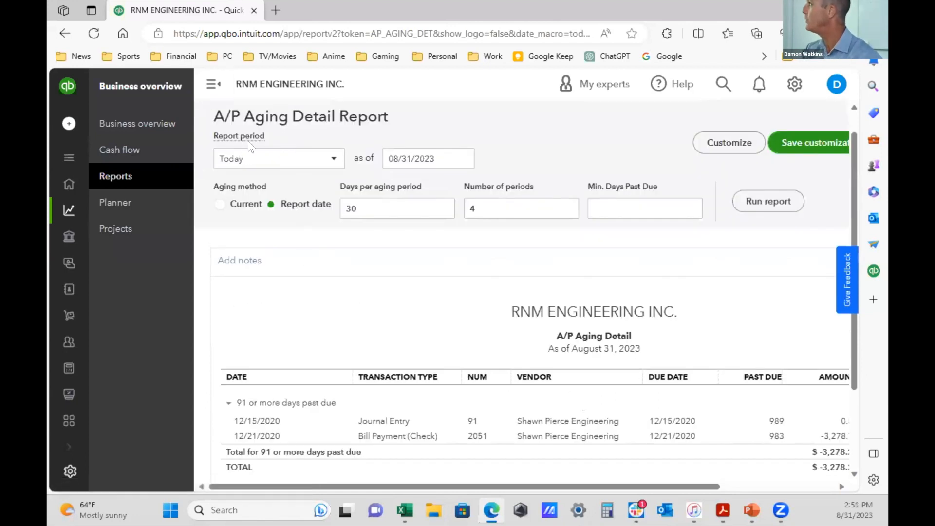
click(231, 137)
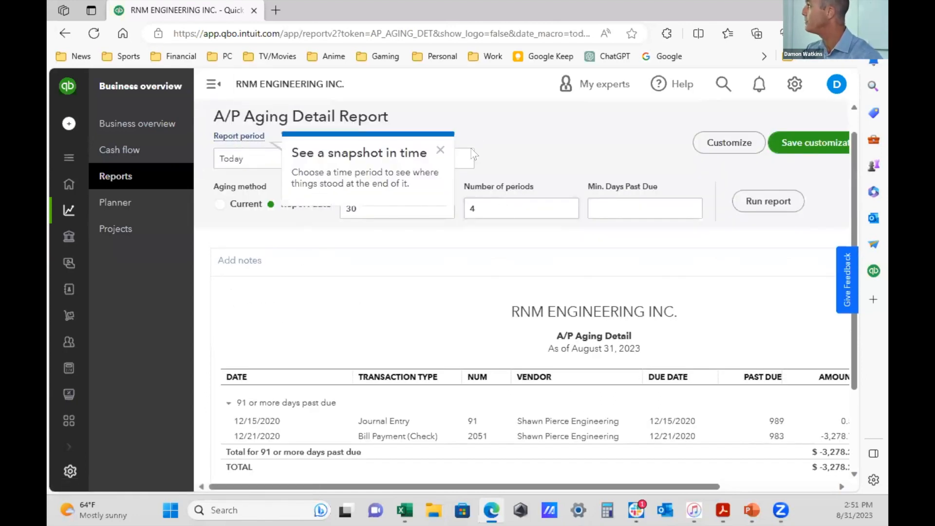
click(439, 151)
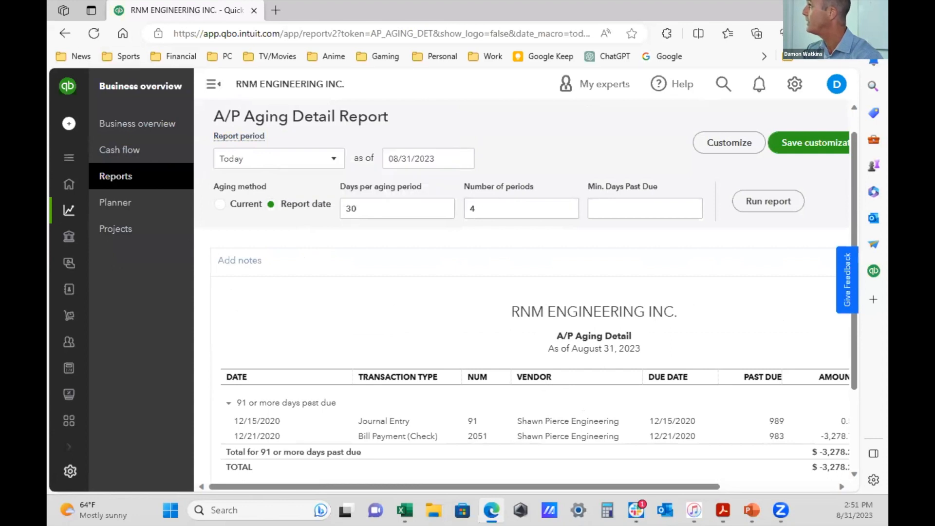
- Return to the report list and switch it to the standard reports
click(65, 34)
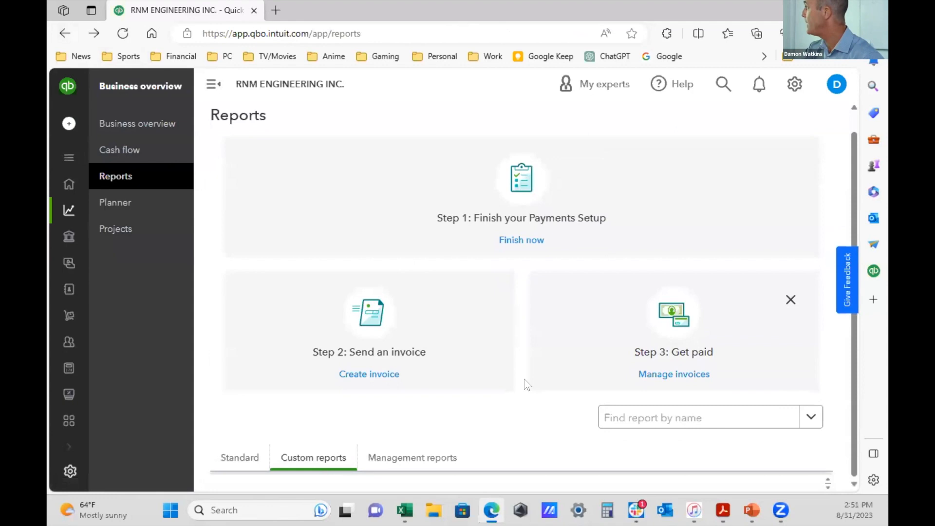
click(237, 460)
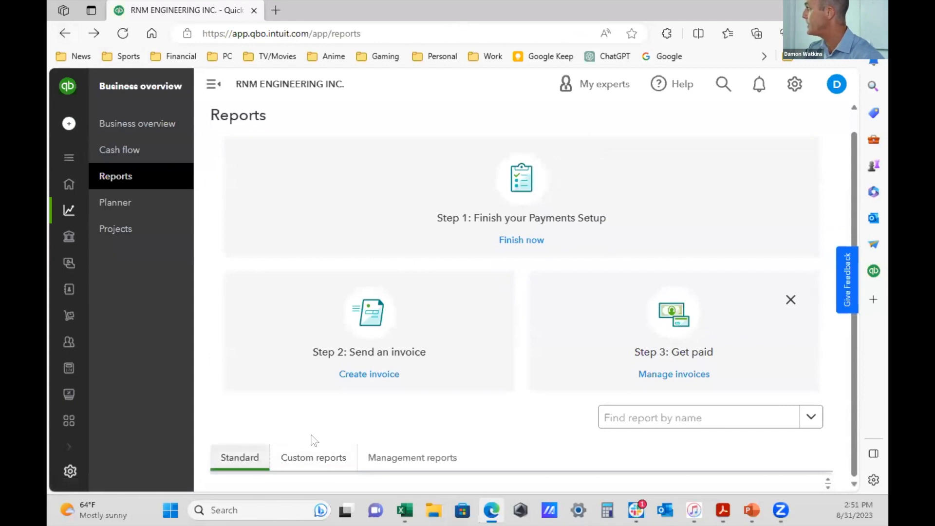